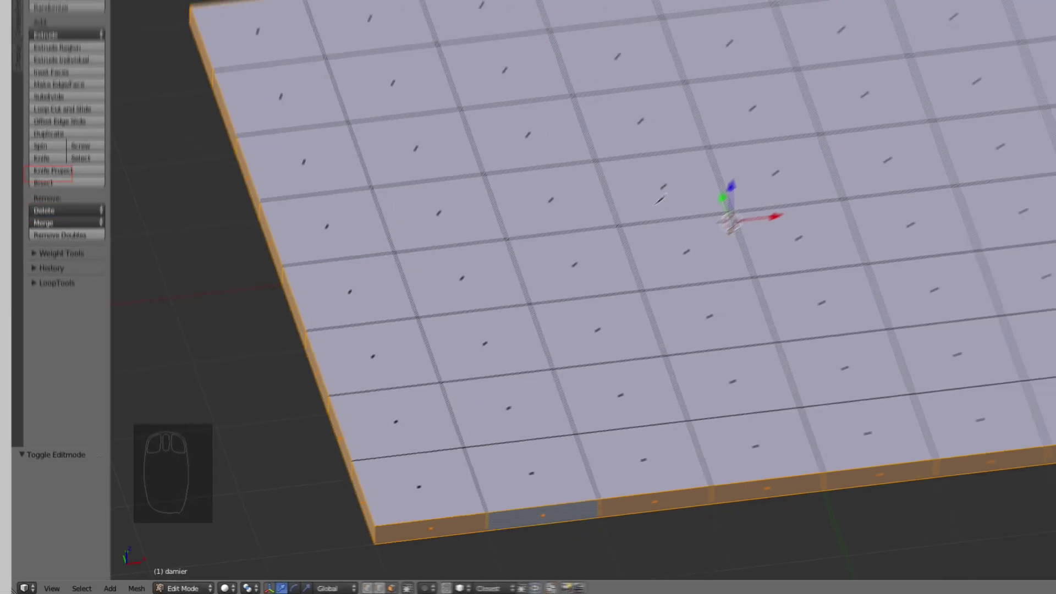
# - Knife-cut a diamond around the centre of the chessboard's top, joining the four grid vertices nearest the centre point
pyautogui.press('k')
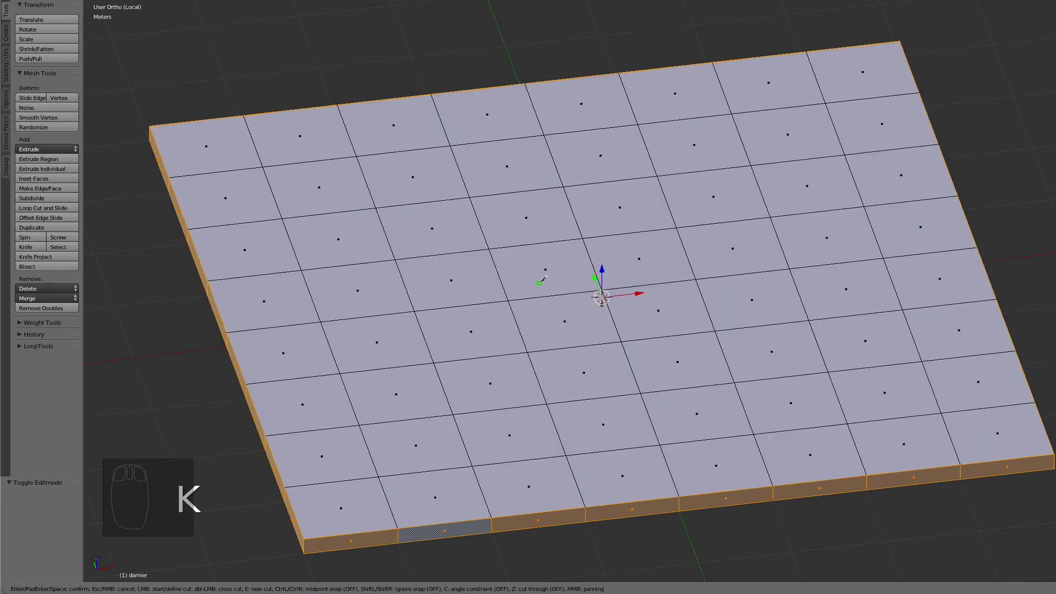
pyautogui.click(510, 300)
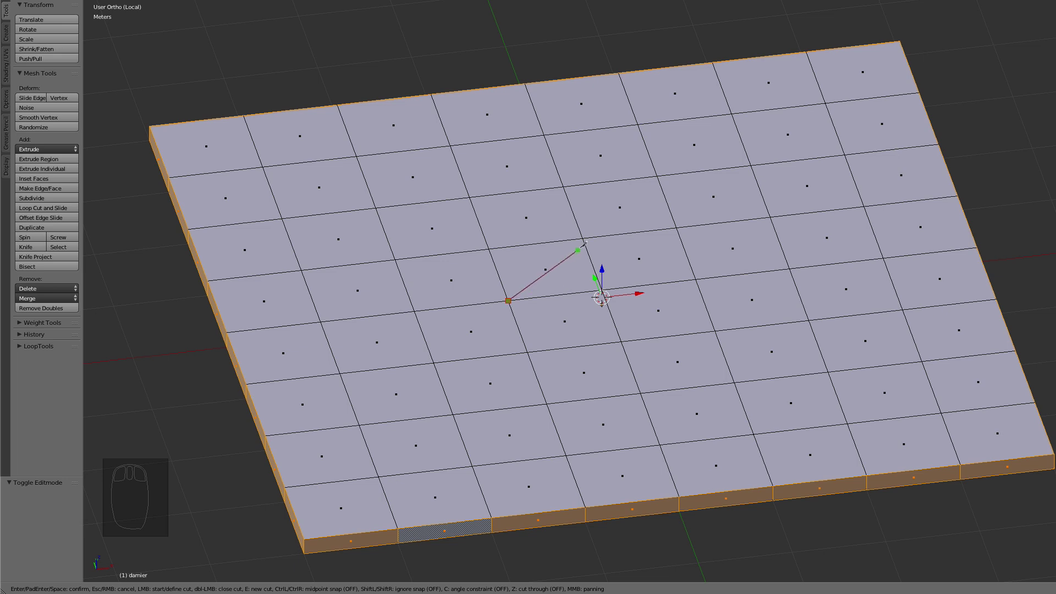
pyautogui.click(583, 239)
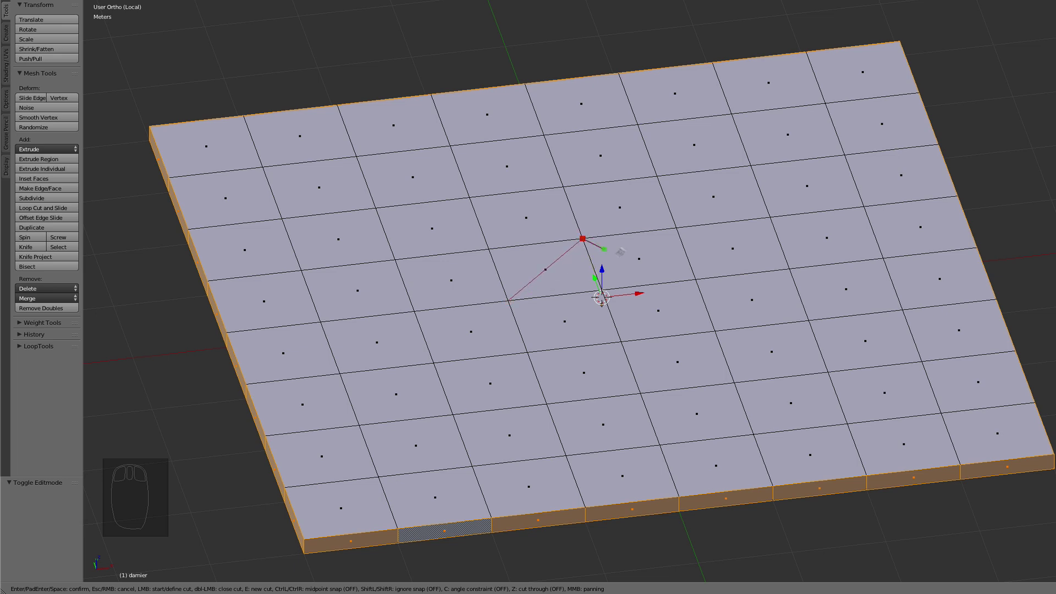
pyautogui.click(695, 280)
pyautogui.click(622, 342)
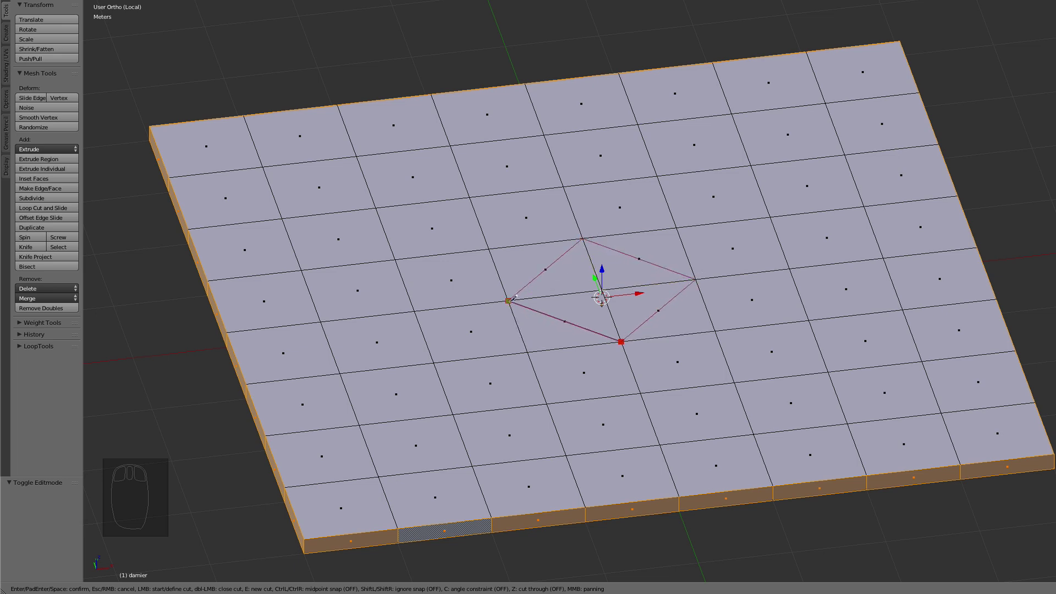
pyautogui.click(508, 301)
pyautogui.press('Return')
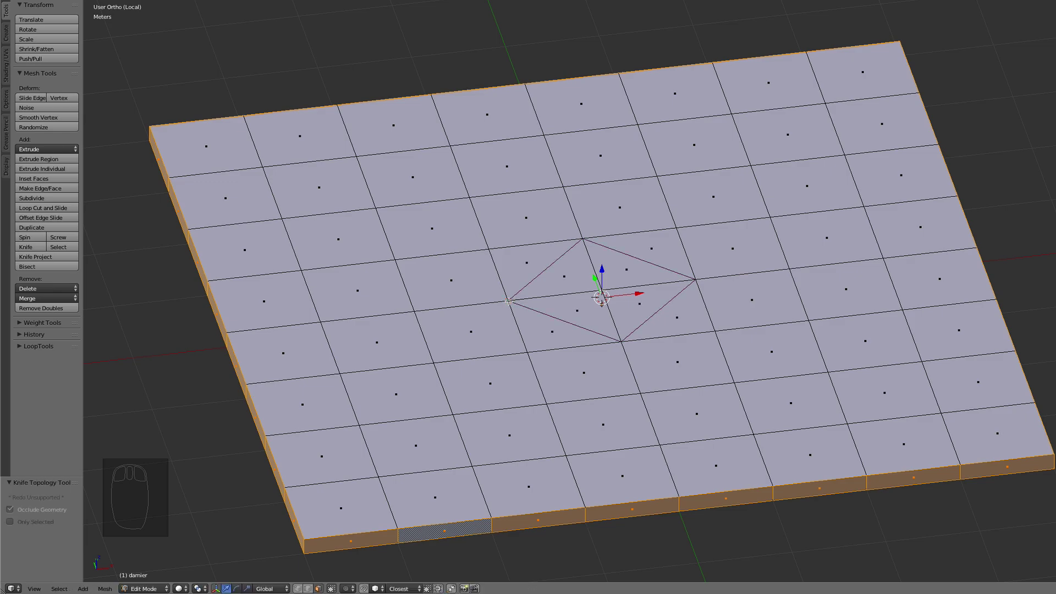
# - Leave Edit Mode, add a cube and move it 7.3 m along X to sit beside the board
pyautogui.moveTo(749, 308); pyautogui.dragTo(662, 298, button='middle')
pyautogui.moveTo(728, 288); pyautogui.dragTo(538, 316, button='middle')
pyautogui.scroll(-3, 692, 307)
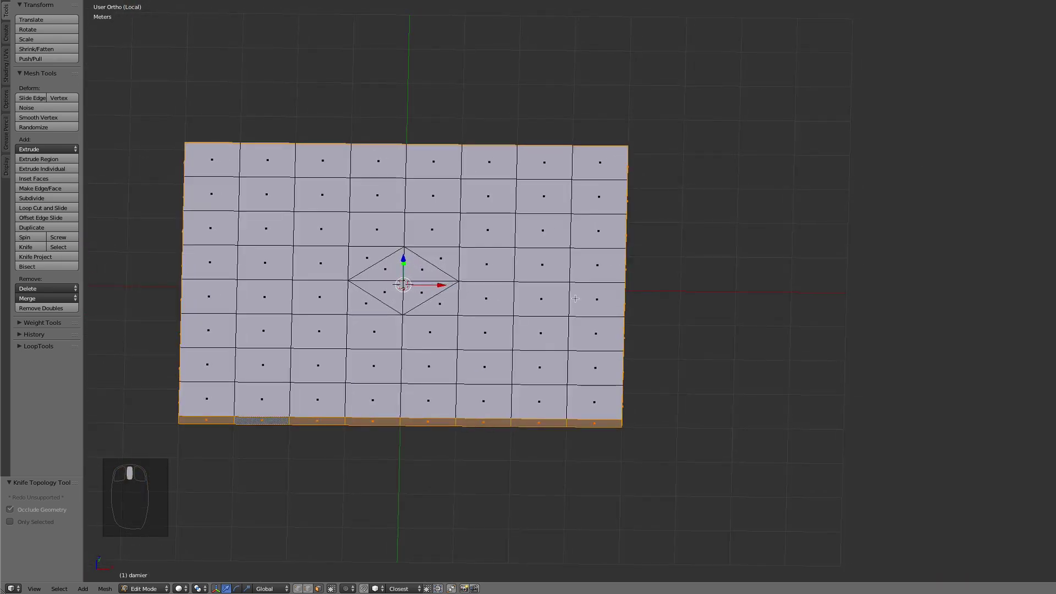
pyautogui.press('Tab')
pyautogui.keyDown('shift'); pyautogui.moveTo(680, 300); pyautogui.dragTo(648, 295, button='middle'); pyautogui.keyUp('shift')
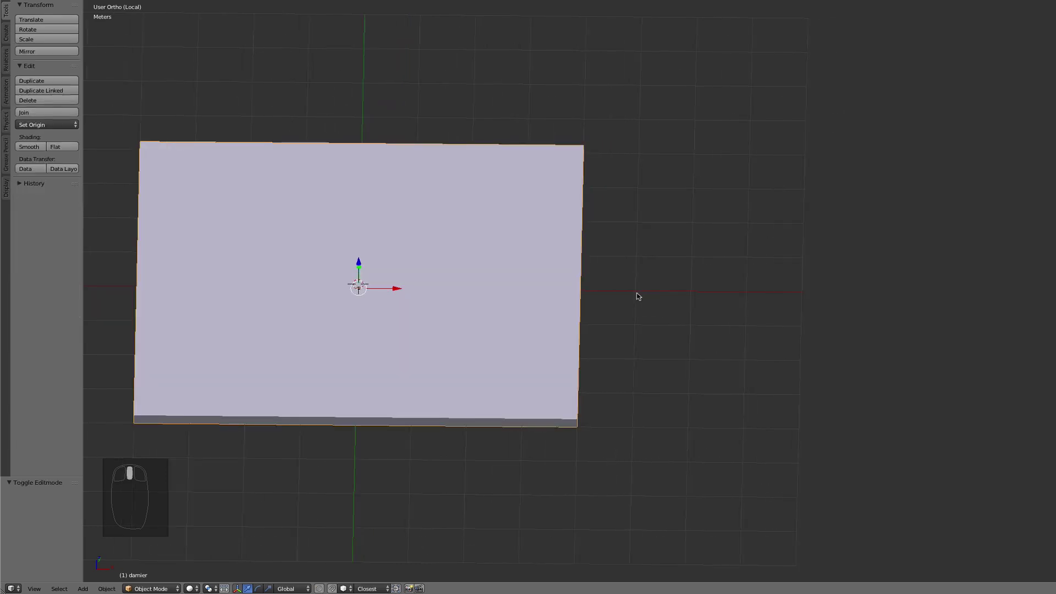
pyautogui.hotkey('shift', 'a')
pyautogui.moveTo(635, 295)
pyautogui.click(672, 304)
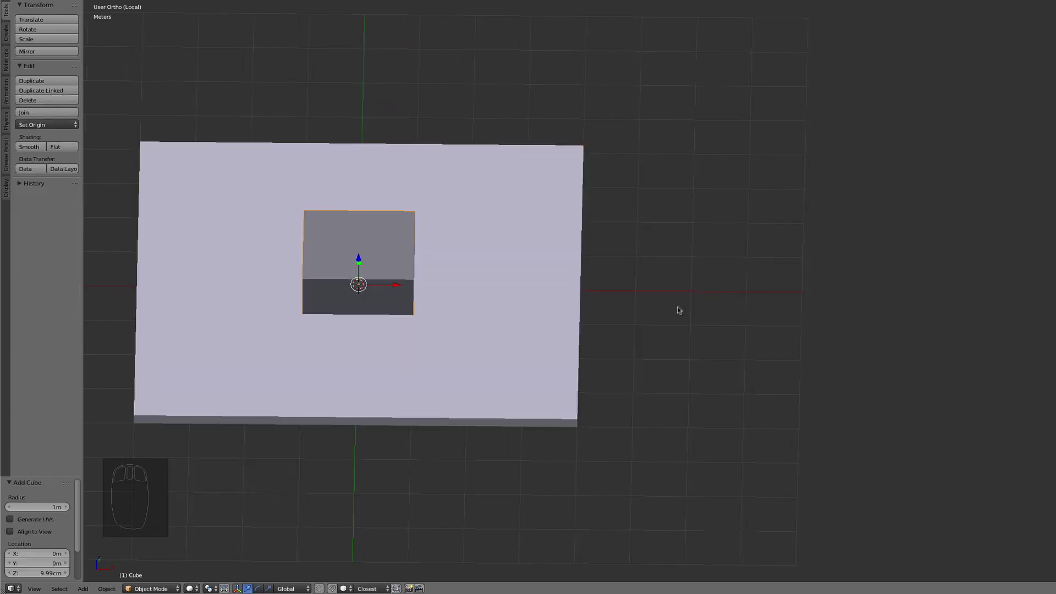
pyautogui.press('g')
pyautogui.click(814, 297)
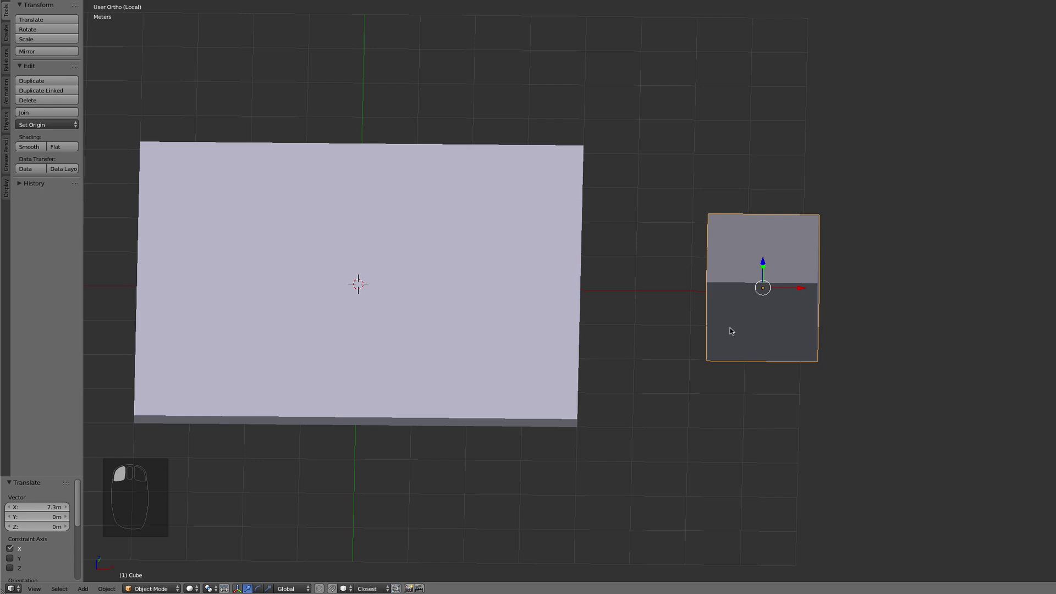
# - Exit local view of the board and cube, then isolate only the cube in local view
pyautogui.moveTo(836, 297); pyautogui.dragTo(747, 312, button='middle')
pyautogui.scroll(4, 666, 267)
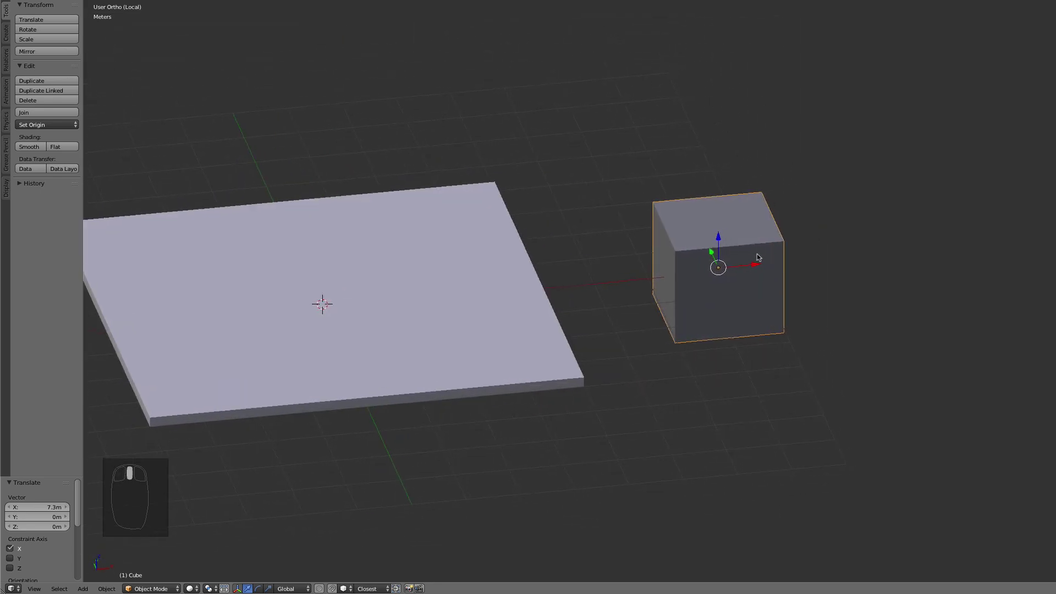
pyautogui.press('KP_Divide')
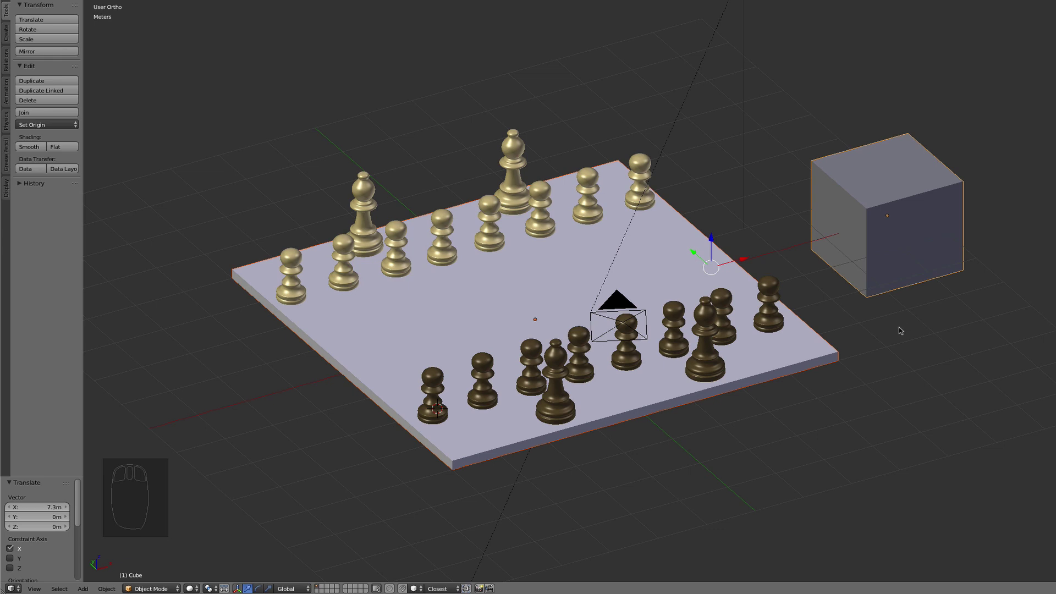
pyautogui.rightClick(898, 271)
pyautogui.press('a')
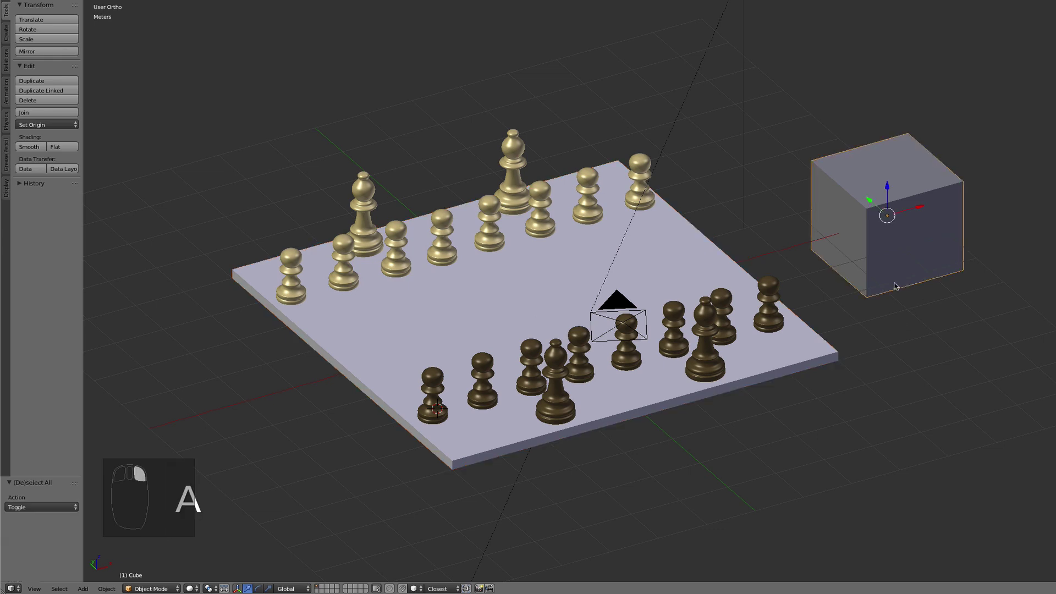
pyautogui.press('KP_Divide')
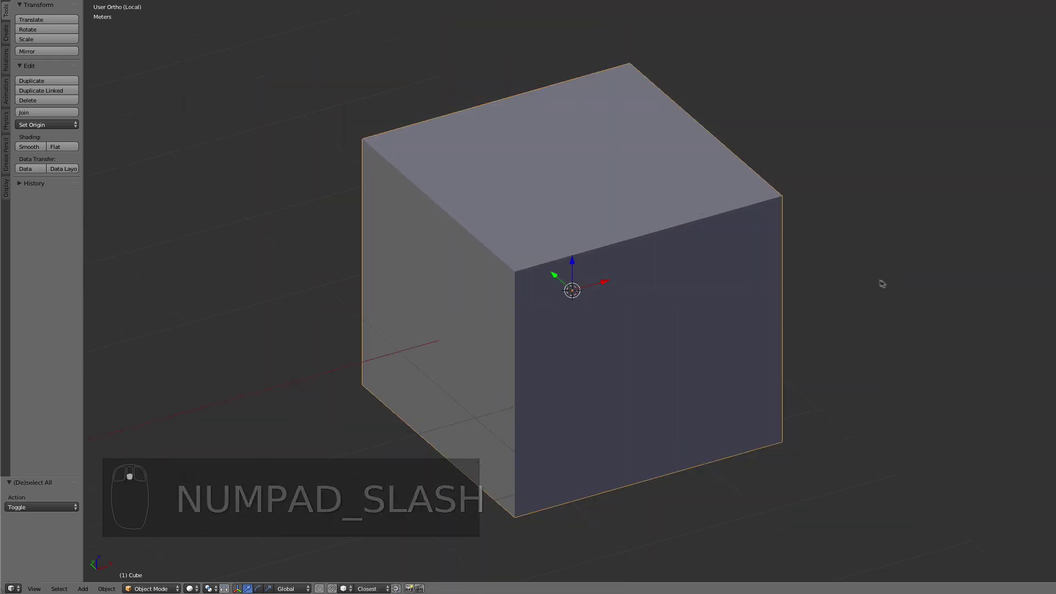
pyautogui.moveTo(880, 284); pyautogui.dragTo(676, 363, button='middle')
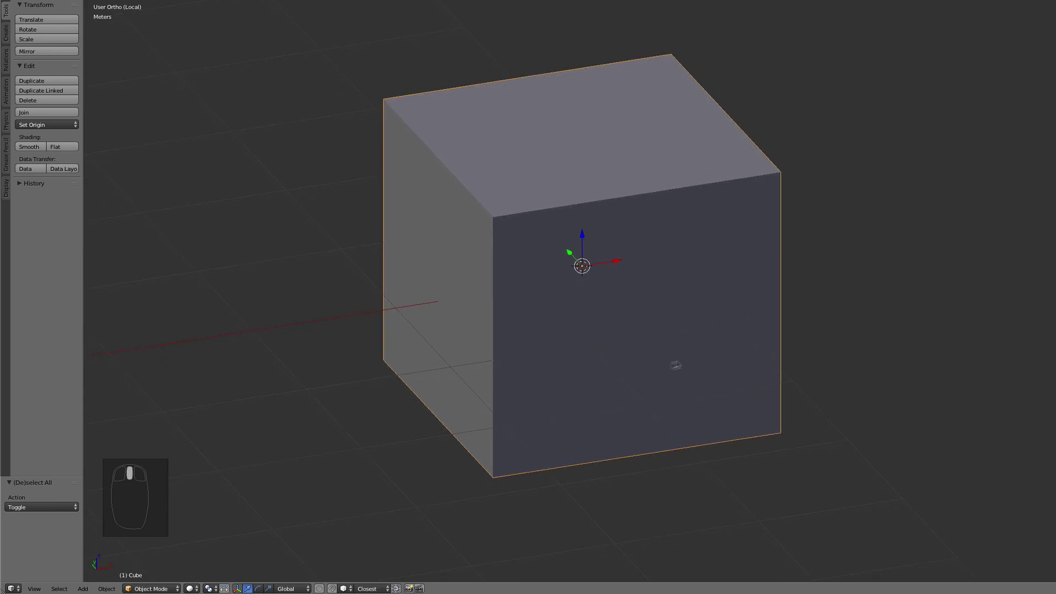
# - Open the cube in Edit Mode with nothing selected and view it from the top
pyautogui.press('Tab')
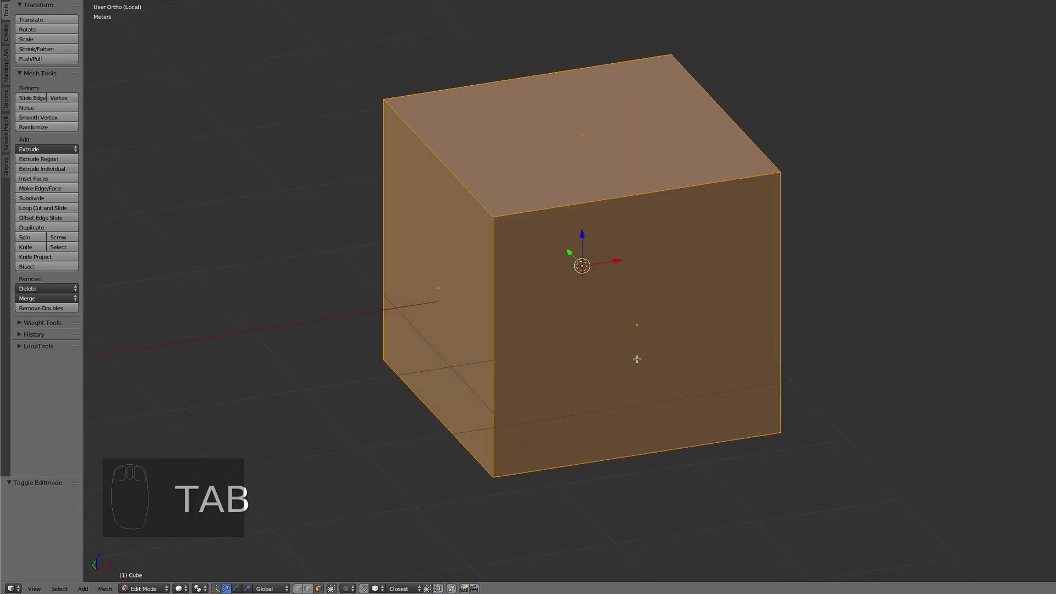
pyautogui.press('a')
pyautogui.press('a')
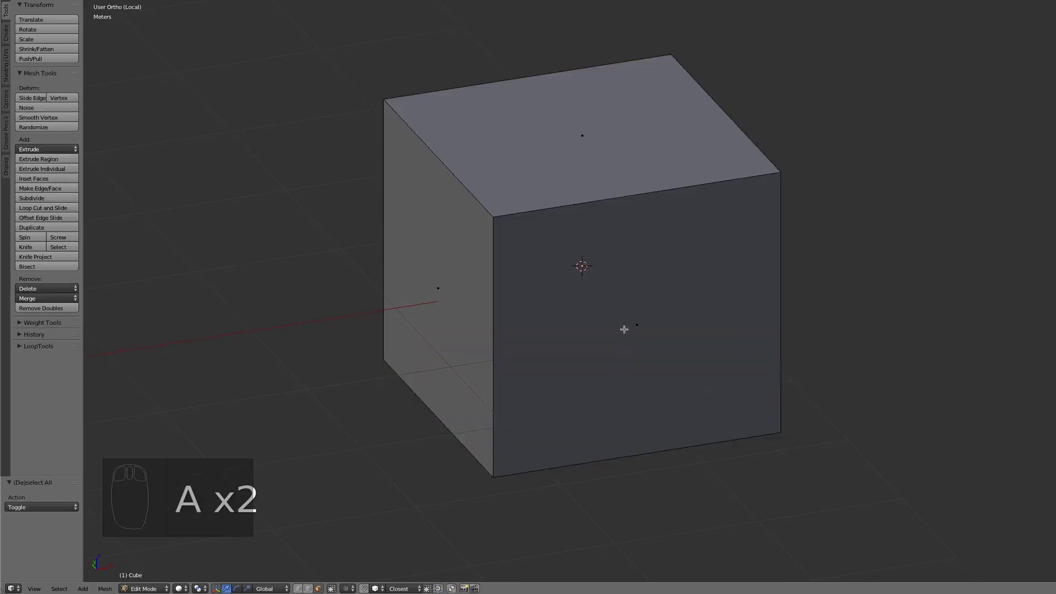
pyautogui.press('k')
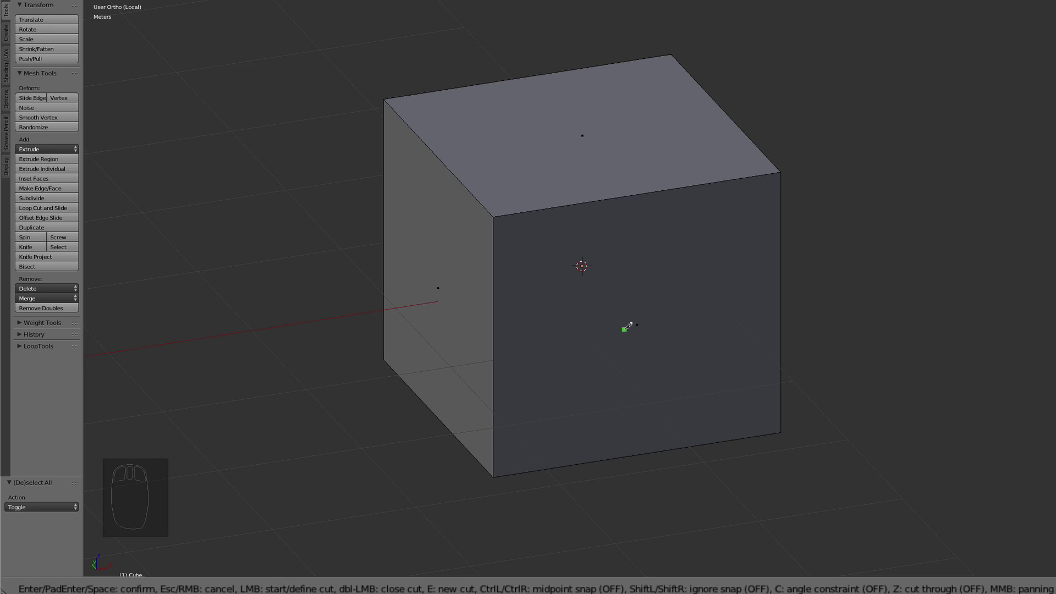
pyautogui.press('Escape')
pyautogui.press('KP_7')
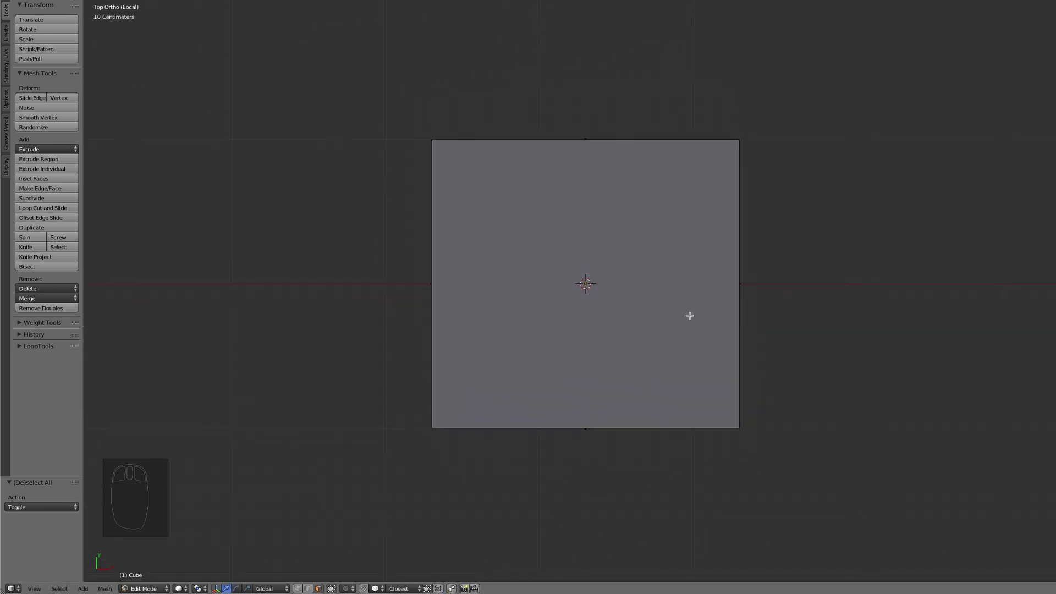
# - Knife-cut a diamond on the cube's top face, joining the midpoints of its four edges with midpoint snap
pyautogui.press('k')
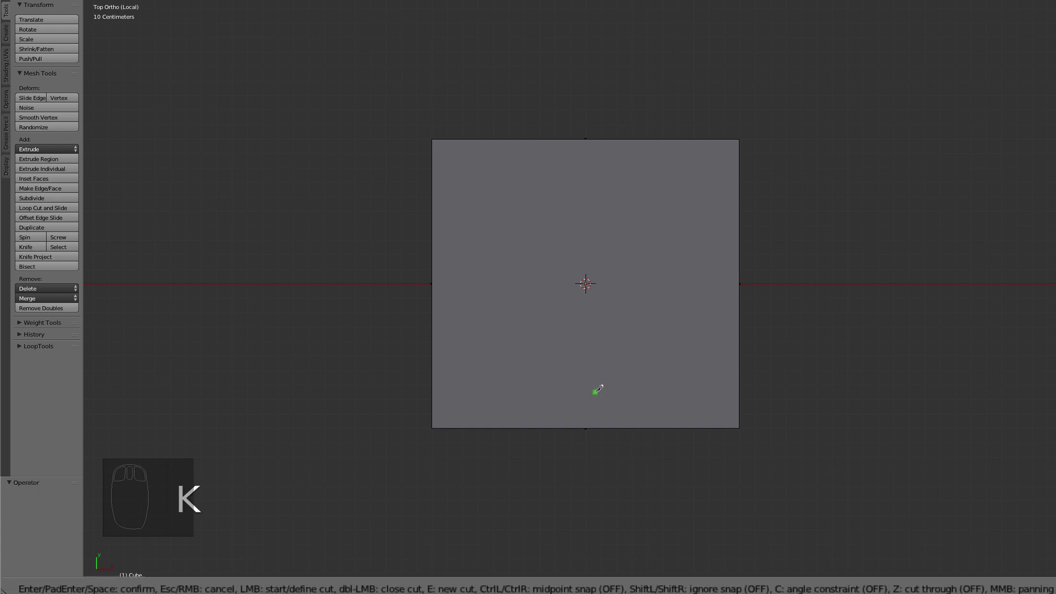
pyautogui.press('ctrl')
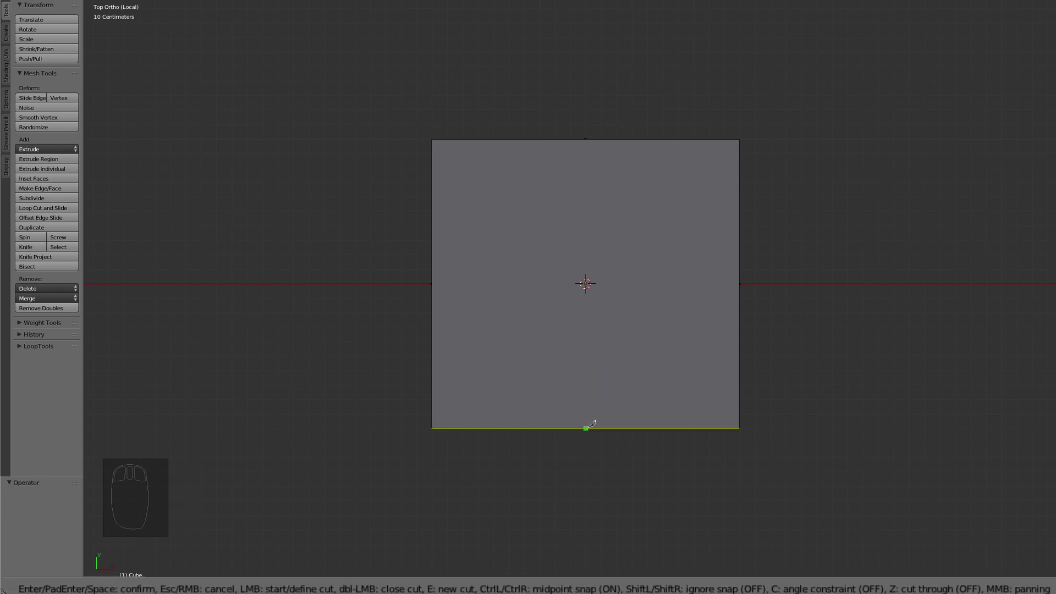
pyautogui.click(587, 428)
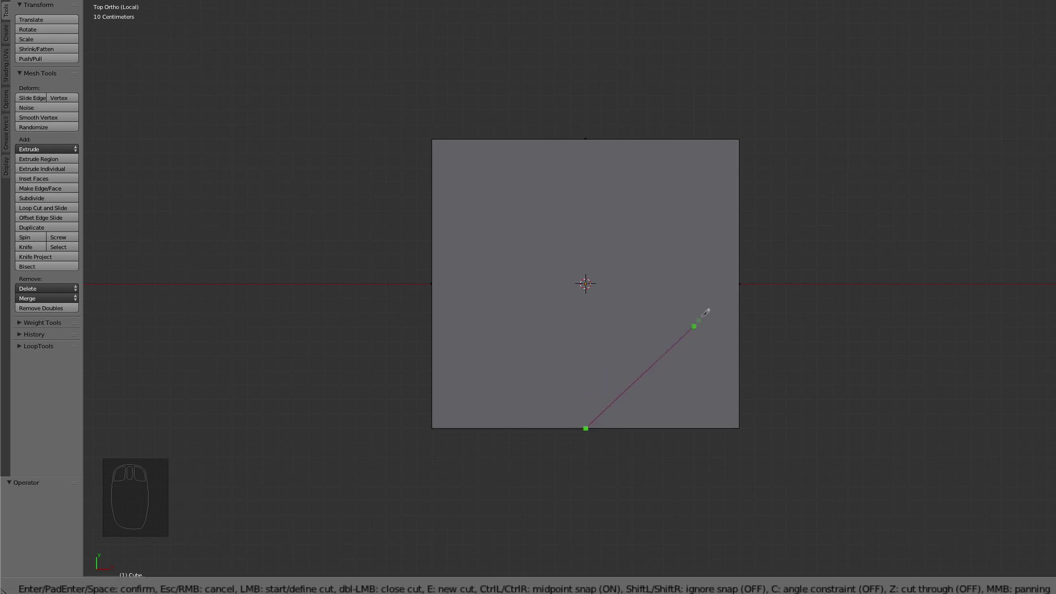
pyautogui.click(743, 280)
pyautogui.click(588, 140)
pyautogui.click(432, 283)
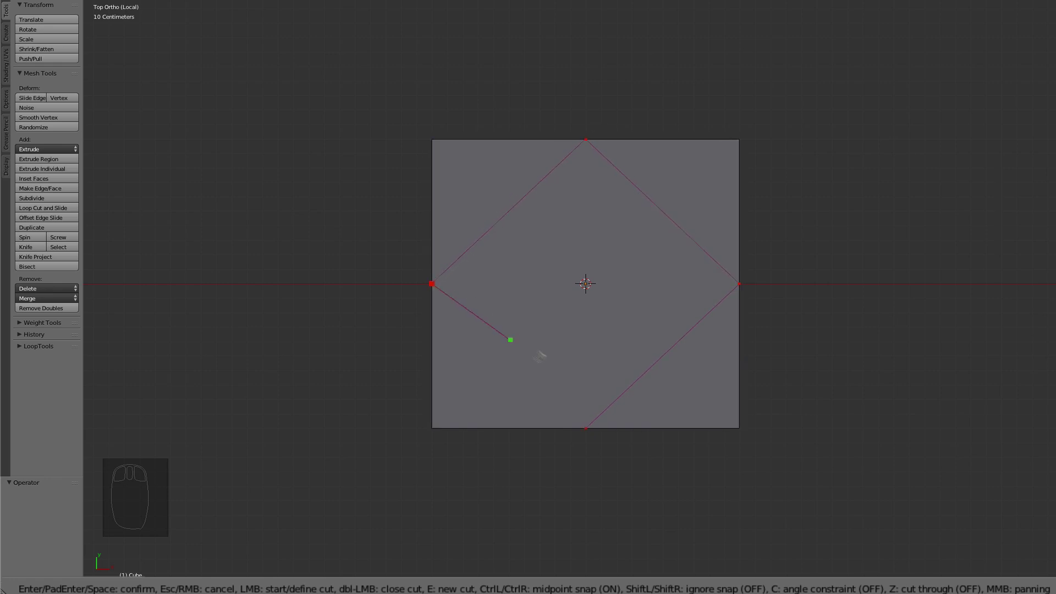
pyautogui.click(585, 427)
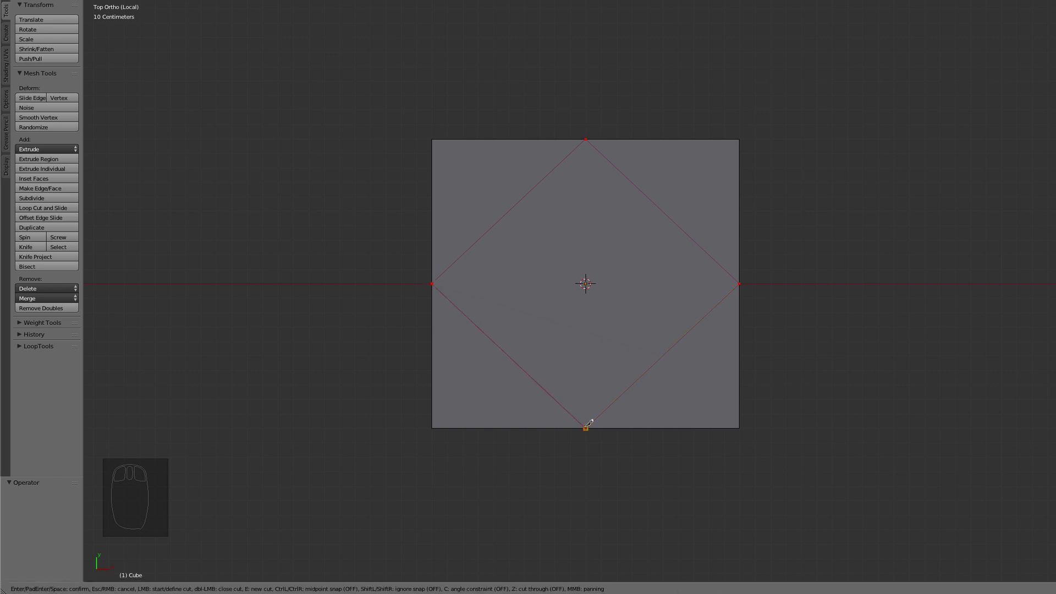
pyautogui.press('Return')
# - Inspect the diamond cut at an angle, then undo it in the top view
pyautogui.moveTo(566, 196); pyautogui.dragTo(662, 282, button='middle')
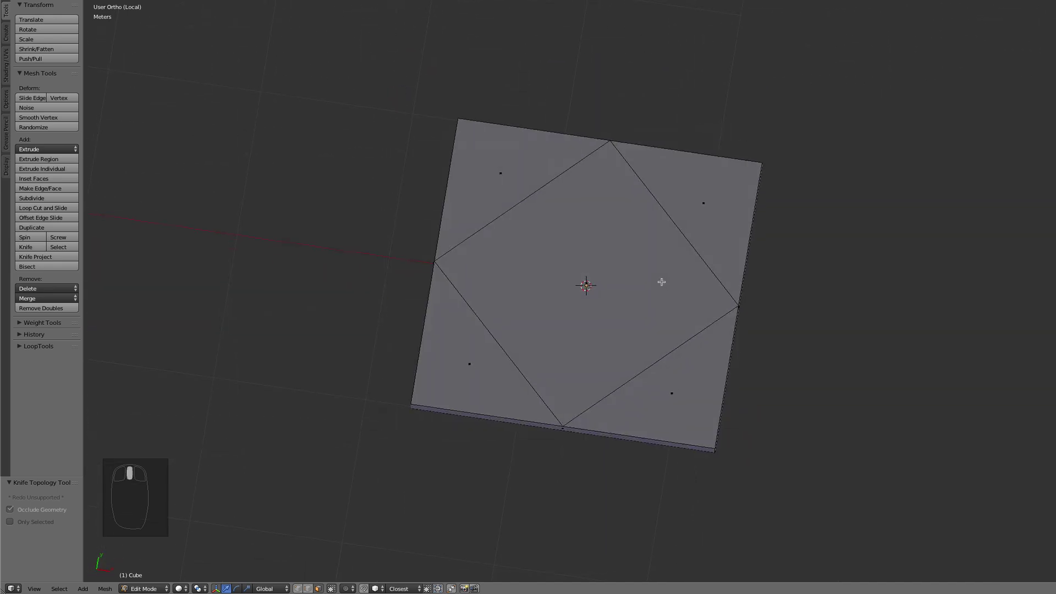
pyautogui.press('KP_7')
pyautogui.press('super+z')
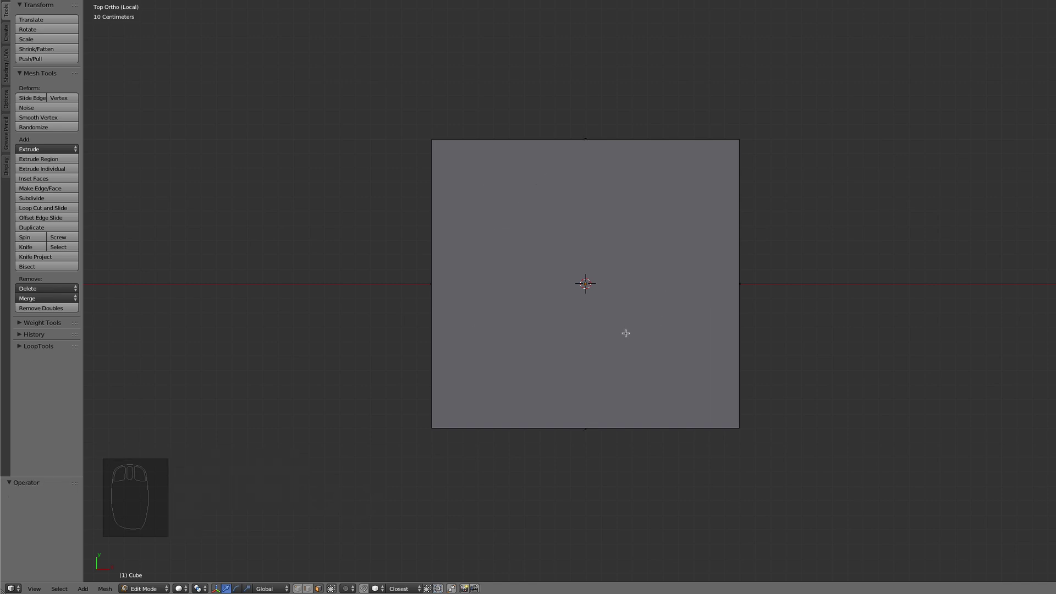
pyautogui.press('k')
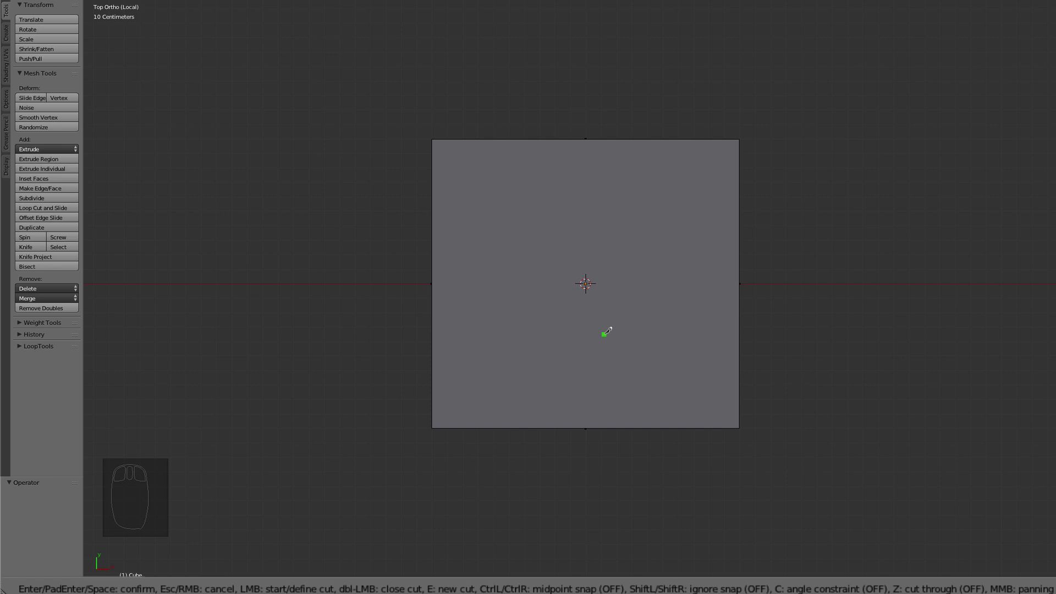
pyautogui.press('z')
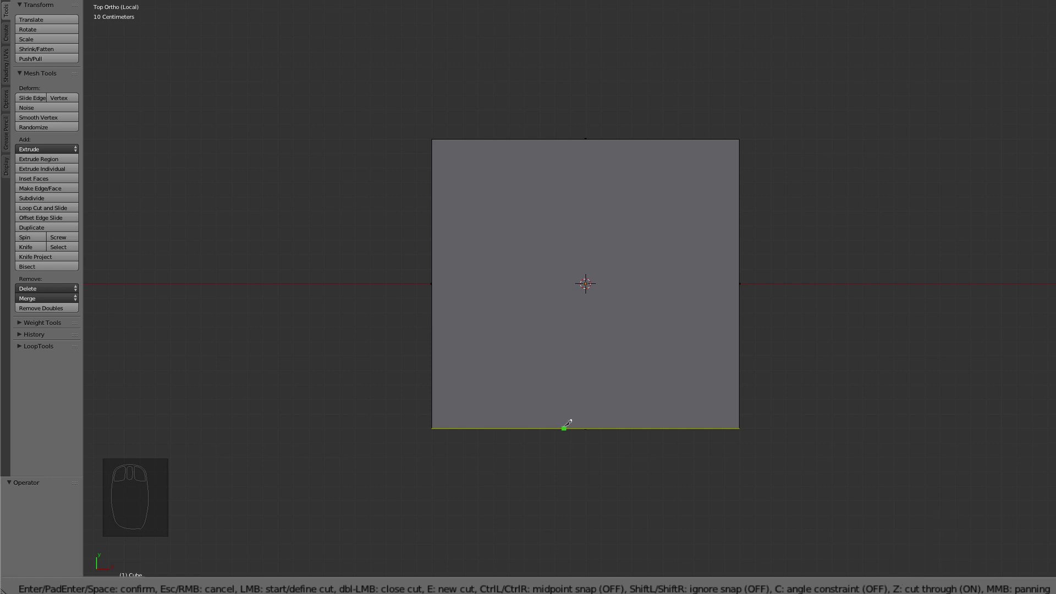
pyautogui.press('ctrl')
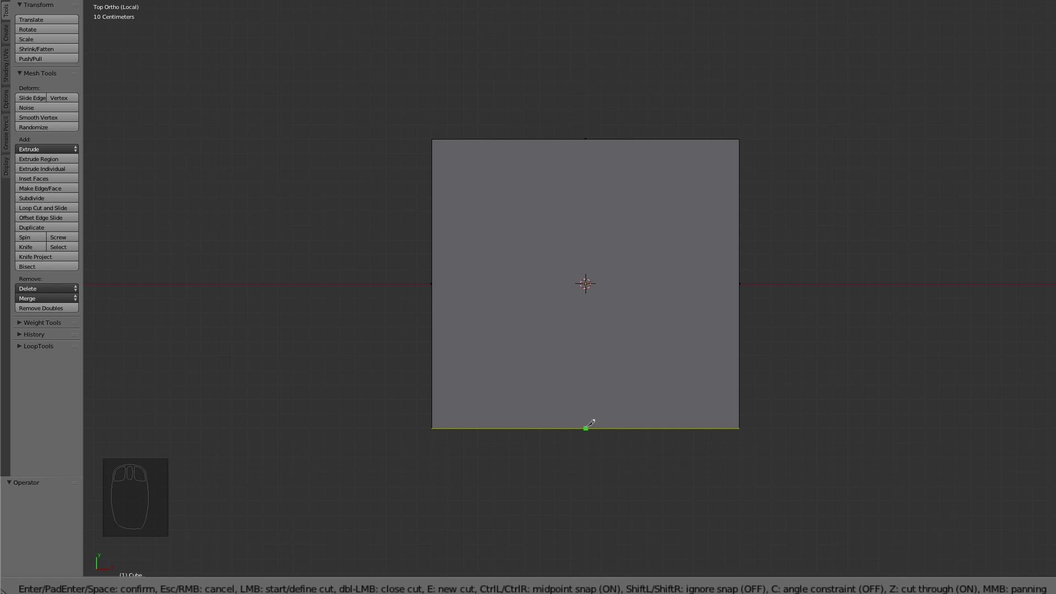
pyautogui.click(586, 428)
pyautogui.click(739, 284)
pyautogui.click(587, 138)
pyautogui.click(431, 284)
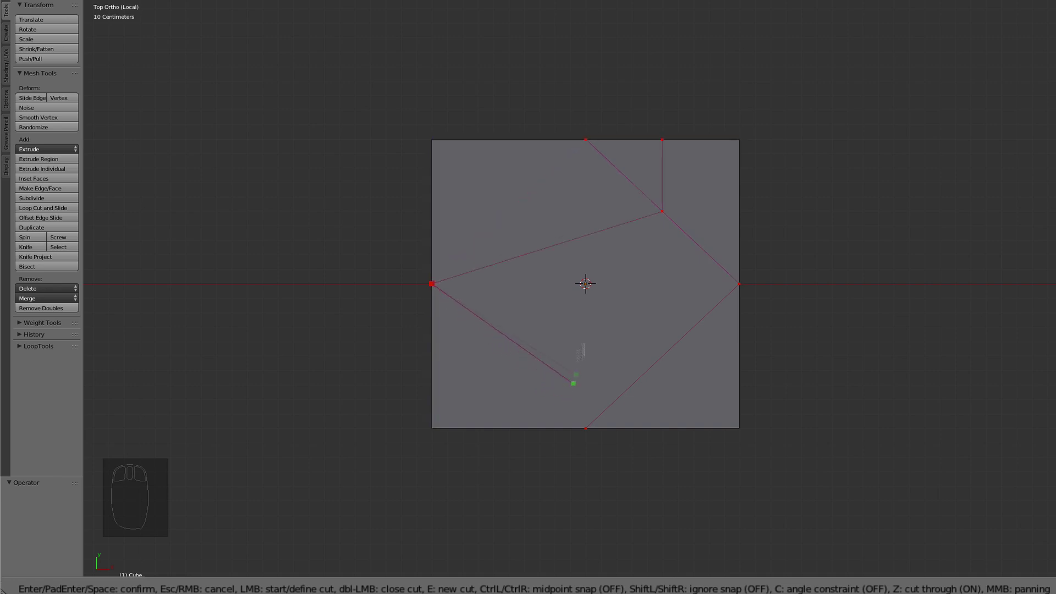
pyautogui.press('Escape')
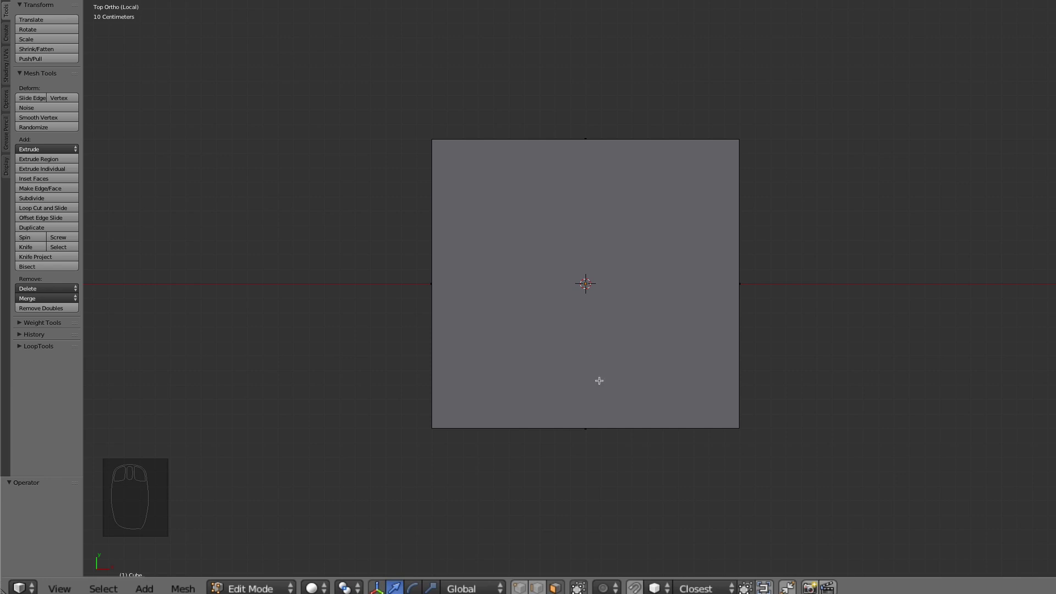
# - Knife-cut a diamond joining the midpoints of the cube's four top edges, with cut through and midpoint snap enabled
pyautogui.press('k')
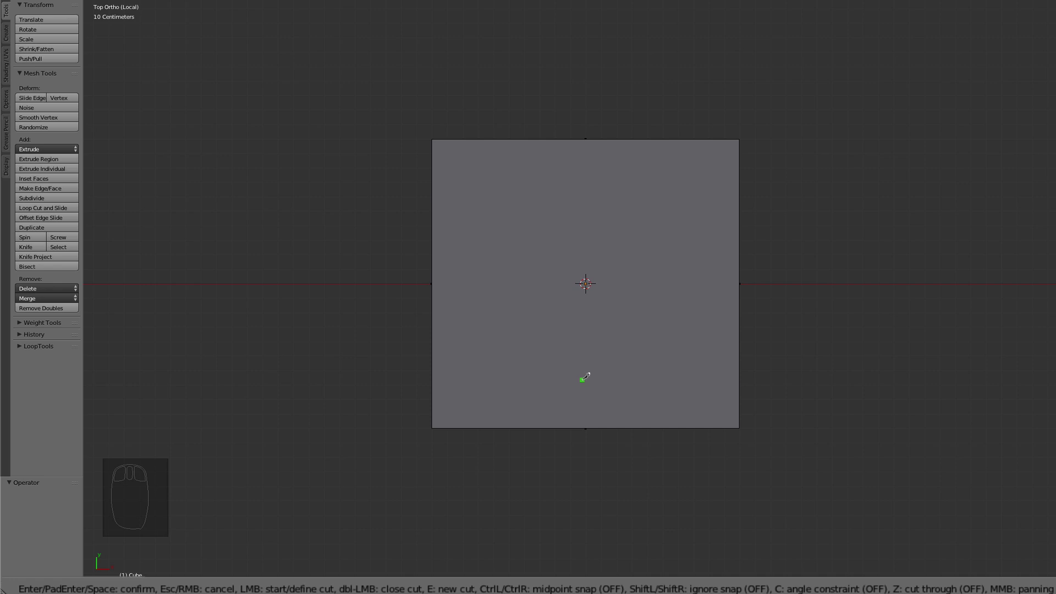
pyautogui.press('z')
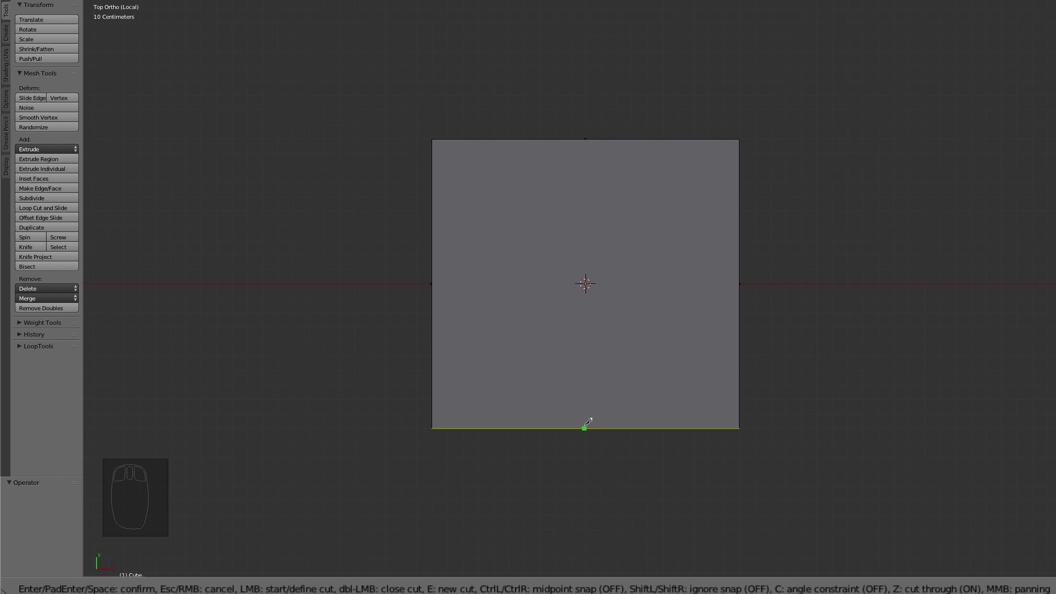
pyautogui.press('ctrl')
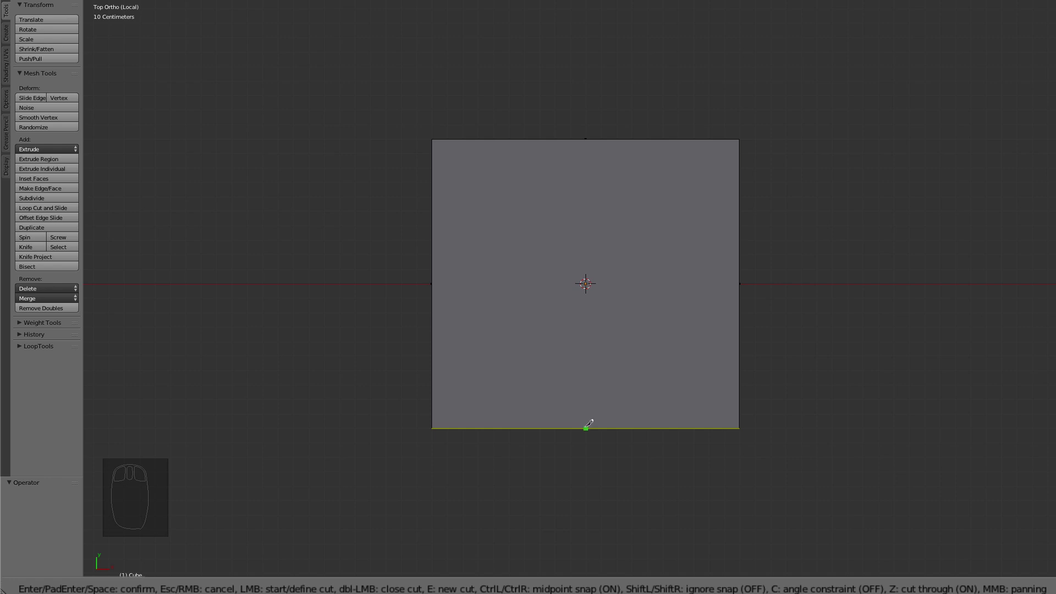
pyautogui.click(587, 426)
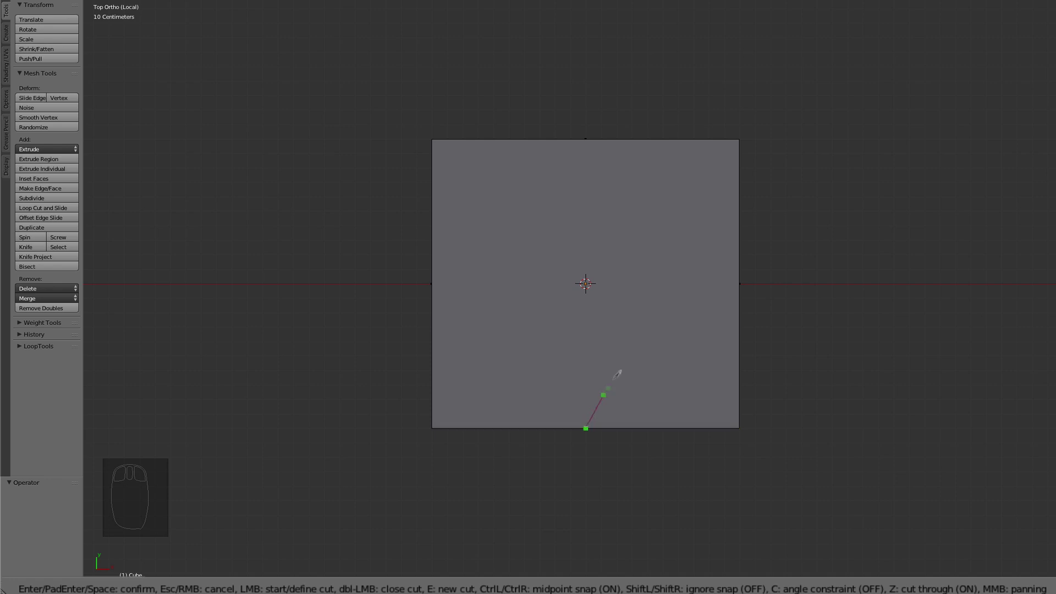
pyautogui.click(740, 283)
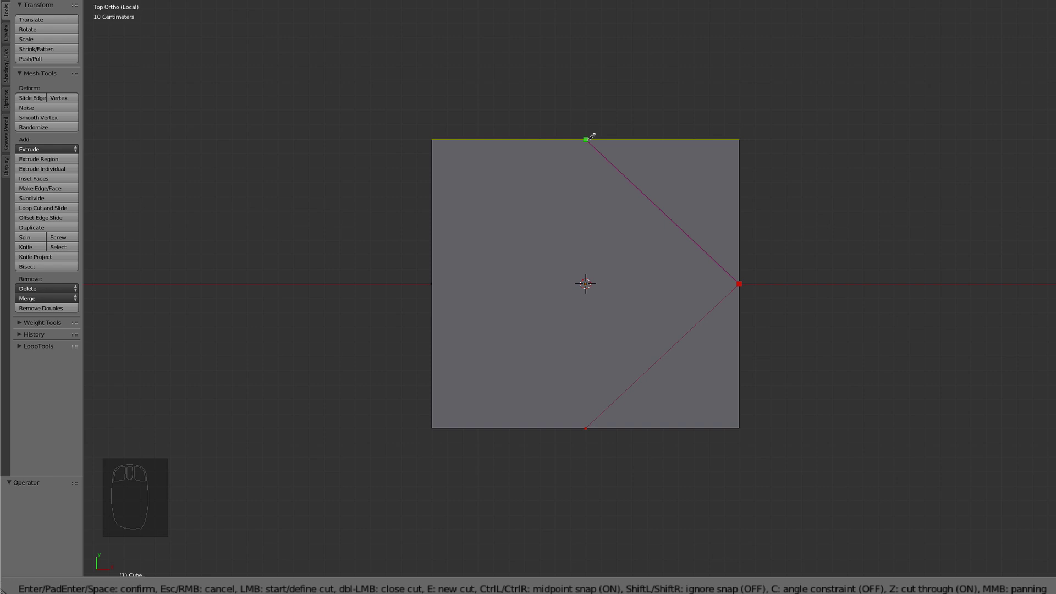
pyautogui.click(590, 138)
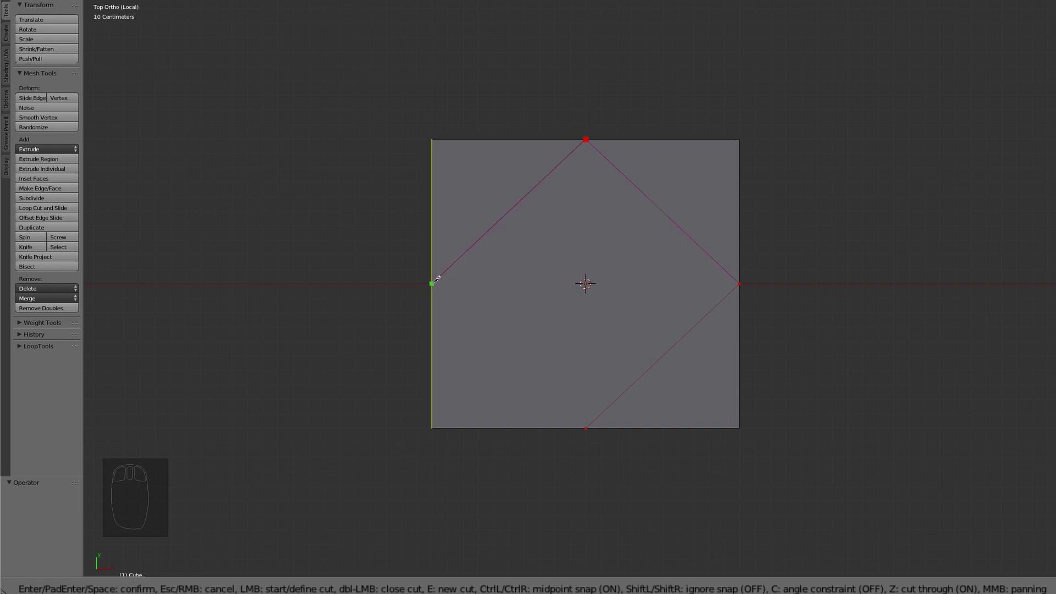
pyautogui.click(435, 282)
pyautogui.press('Return')
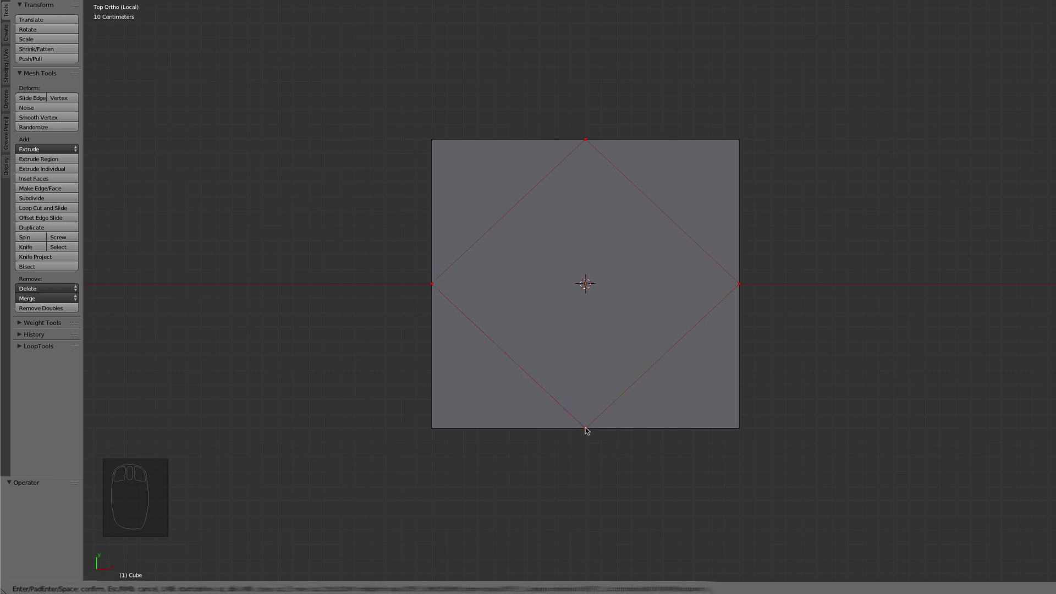
# - In top view, knife-cut a horizontal line joining the midpoints of the diamond's two lower edges, using angle constraint and midpoint snap
pyautogui.moveTo(418, 248); pyautogui.dragTo(606, 243, button='middle')
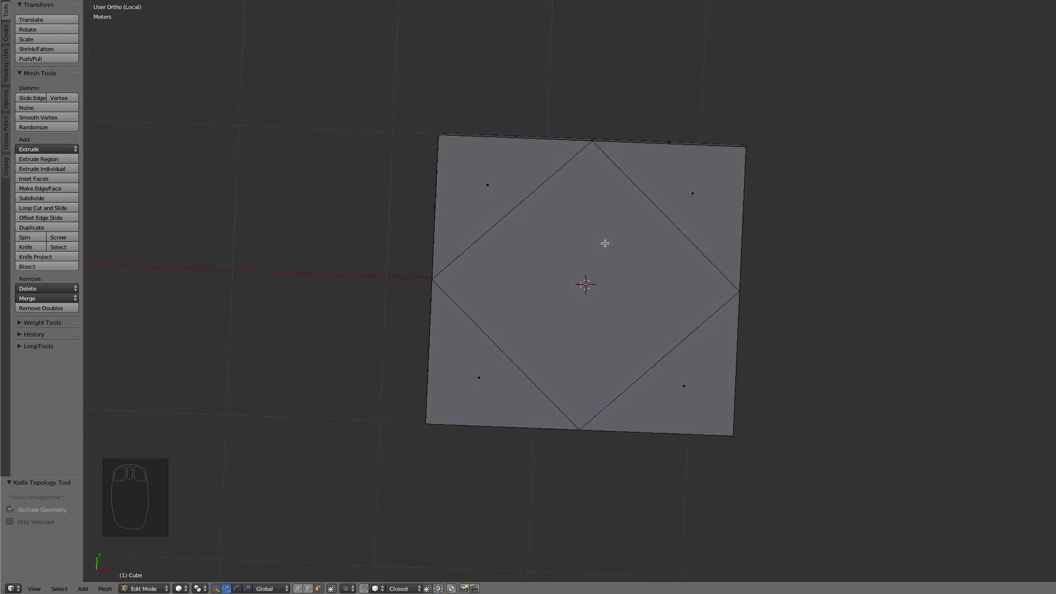
pyautogui.moveTo(500, 238); pyautogui.dragTo(543, 266, button='middle')
pyautogui.press('KP_7')
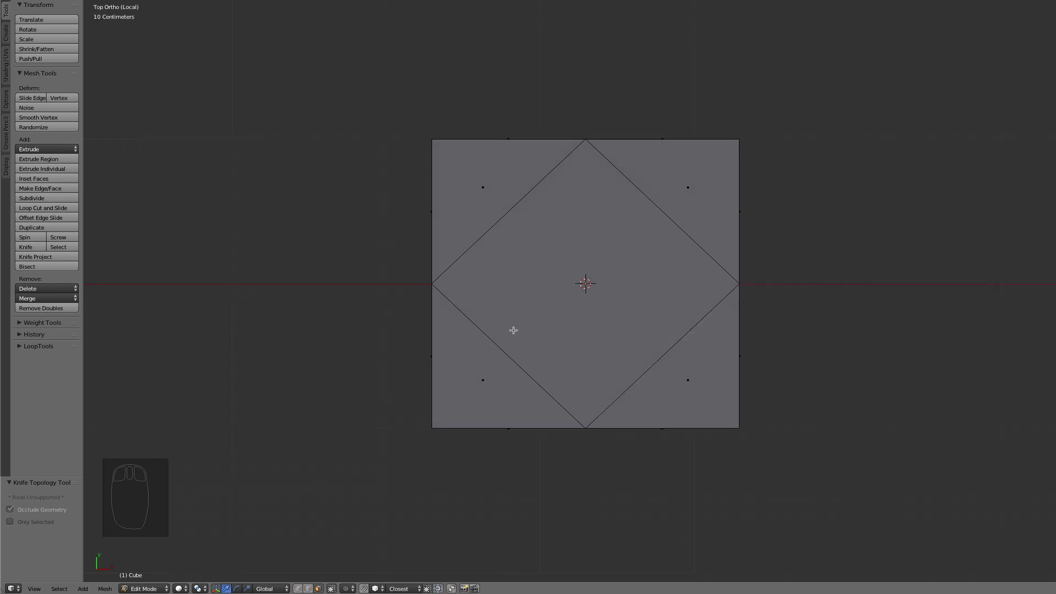
pyautogui.press('k')
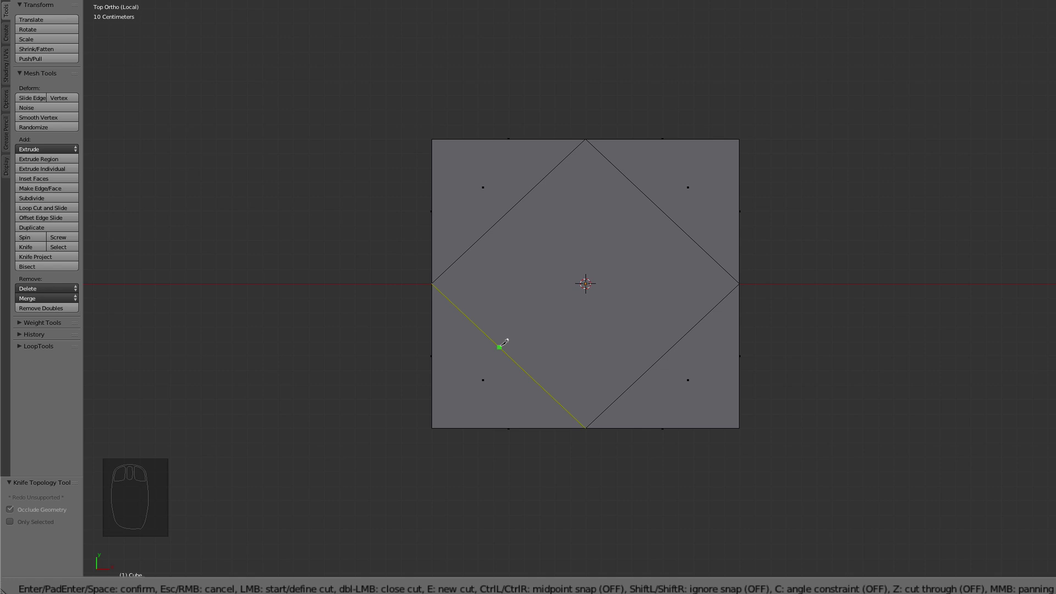
pyautogui.press('c')
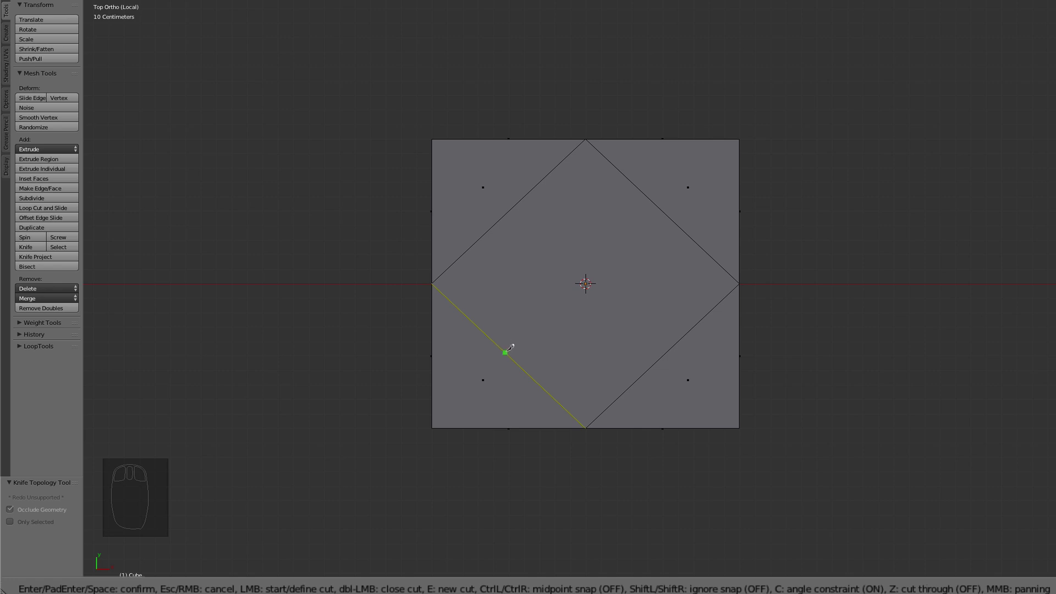
pyautogui.keyDown('ctrl'); pyautogui.click(509, 356); pyautogui.keyUp('ctrl')
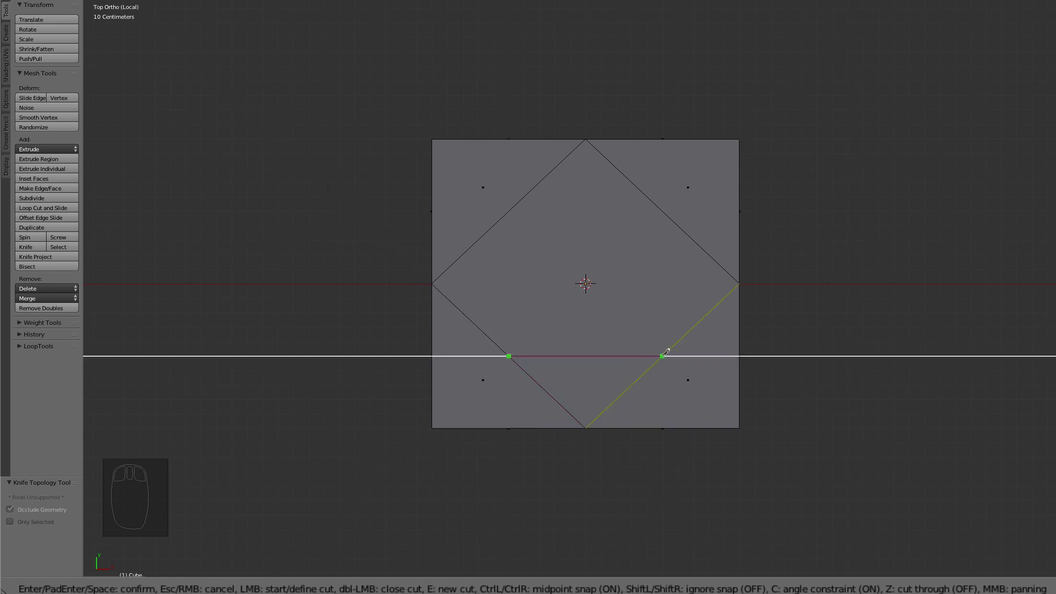
pyautogui.click(666, 352)
pyautogui.press('Return')
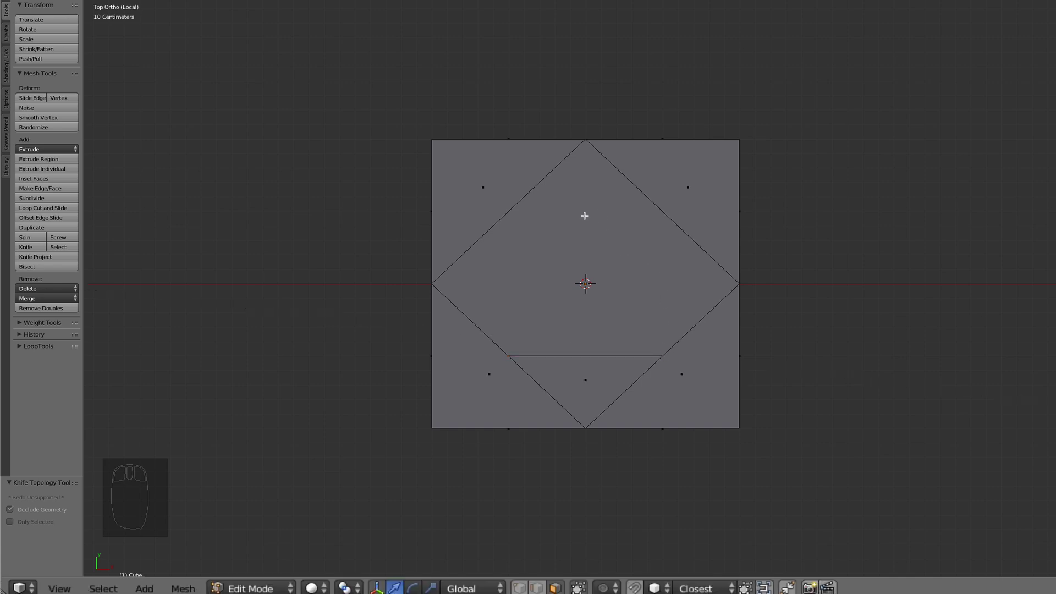
# - Knife-cut a horizontal line between the midpoints of the diamond's two upper edges, using angle constraint and midpoint snap
pyautogui.press('k')
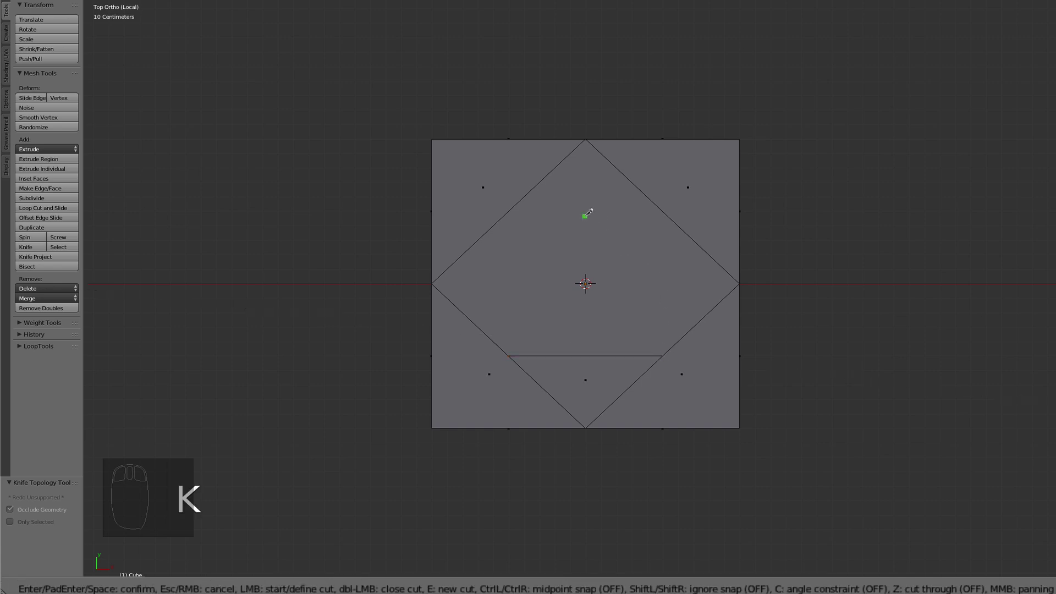
pyautogui.press('c')
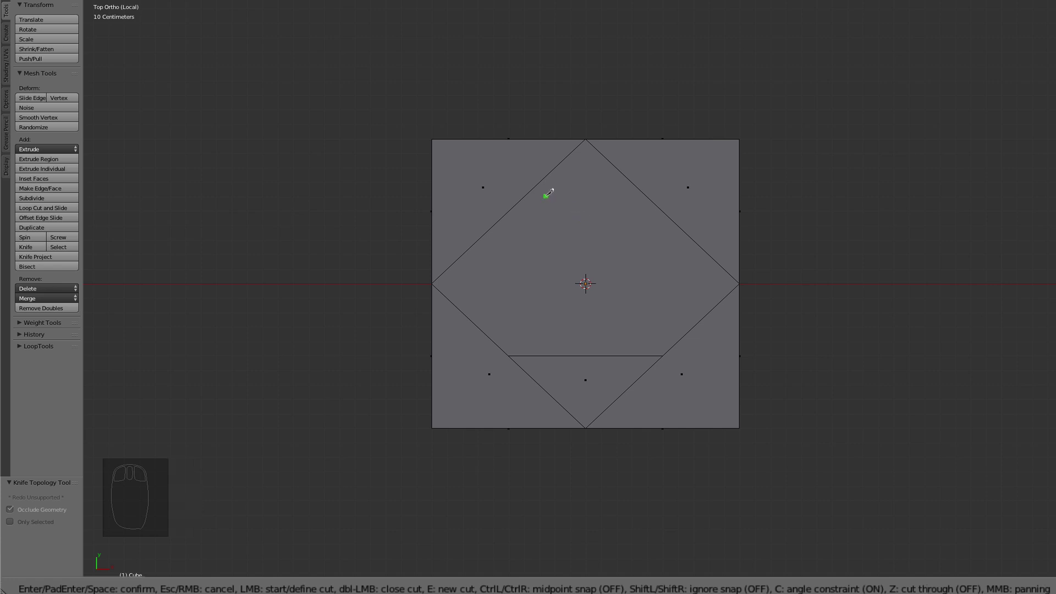
pyautogui.press('ctrl')
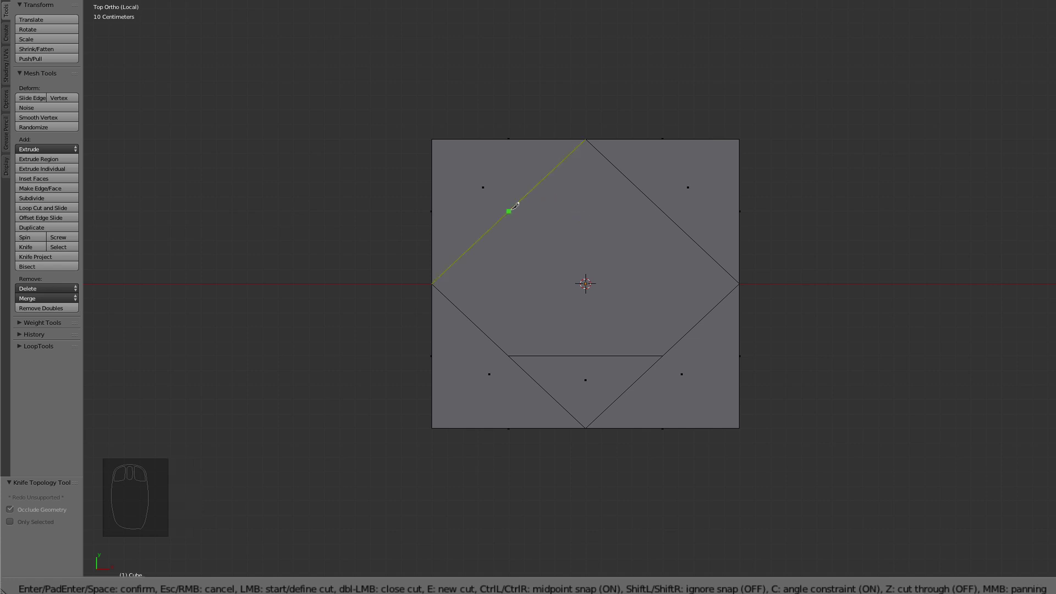
pyautogui.click(515, 207)
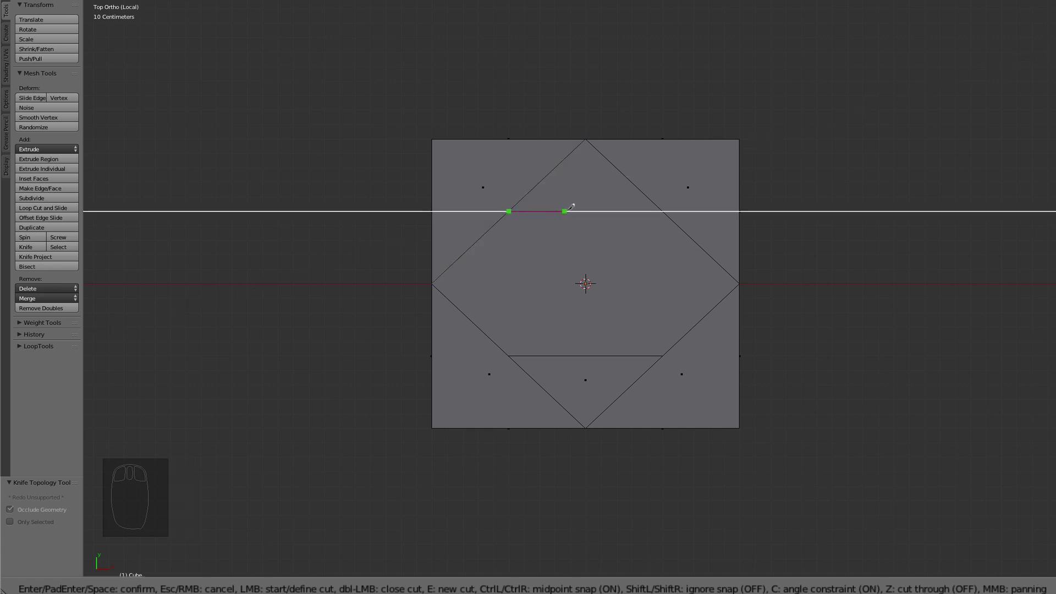
pyautogui.click(662, 212)
pyautogui.press('Return')
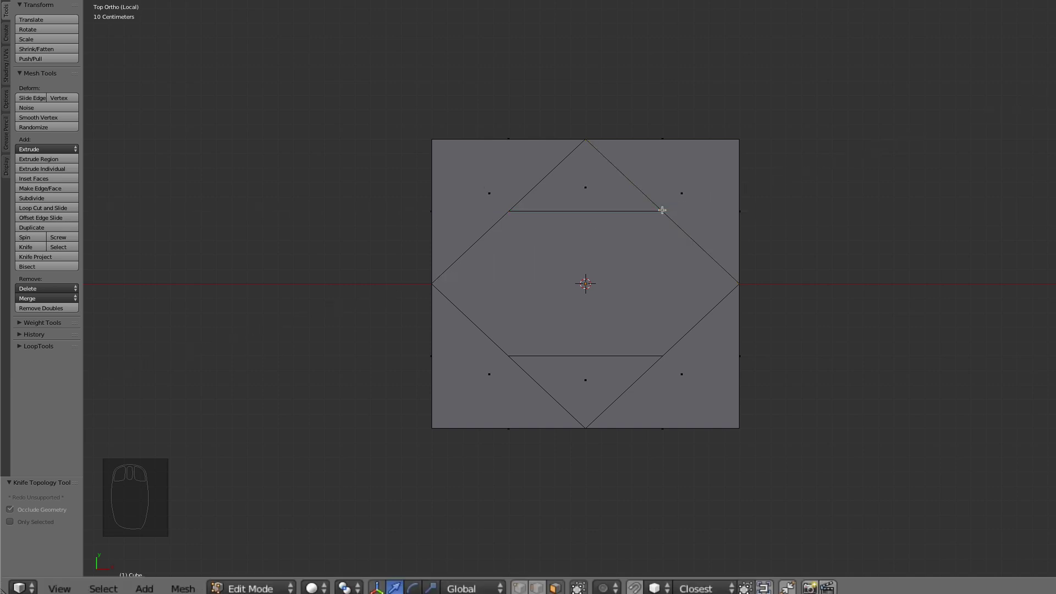
pyautogui.moveTo(561, 301)
pyautogui.mouseDown(button='middle')
pyautogui.moveTo(566, 278)
pyautogui.moveTo(538, 272)
pyautogui.moveTo(582, 271)
pyautogui.moveTo(559, 273)
pyautogui.moveTo(559, 285)
pyautogui.mouseUp(button='middle')
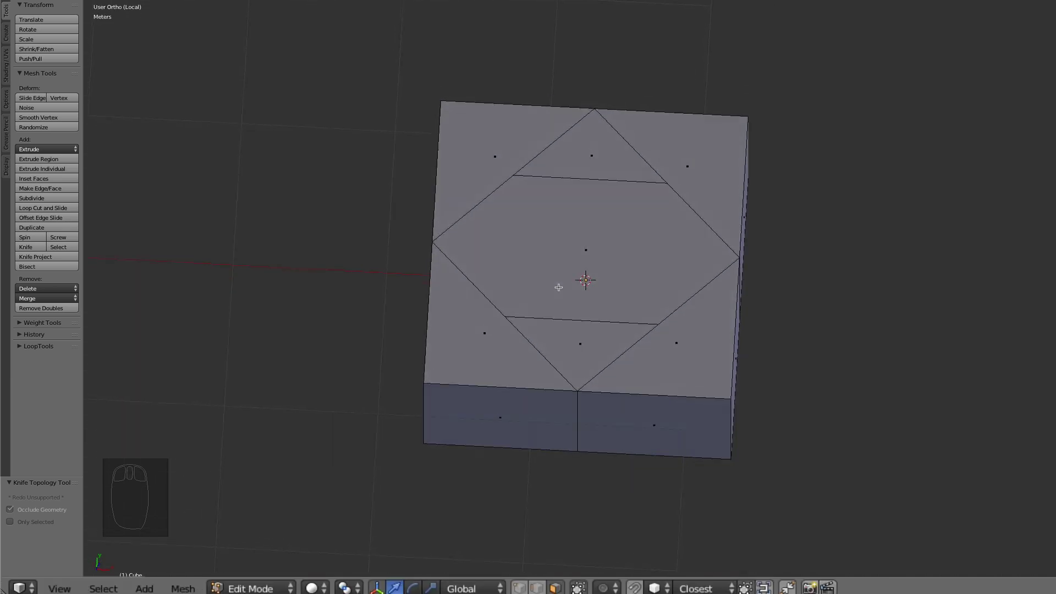
pyautogui.scroll(2, 558, 285)
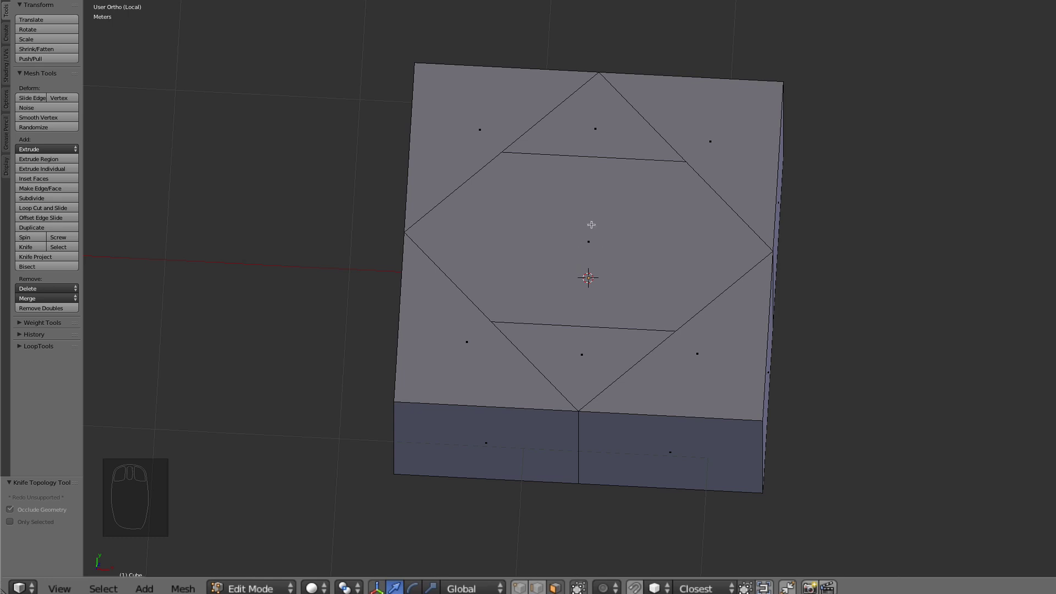
pyautogui.press('k')
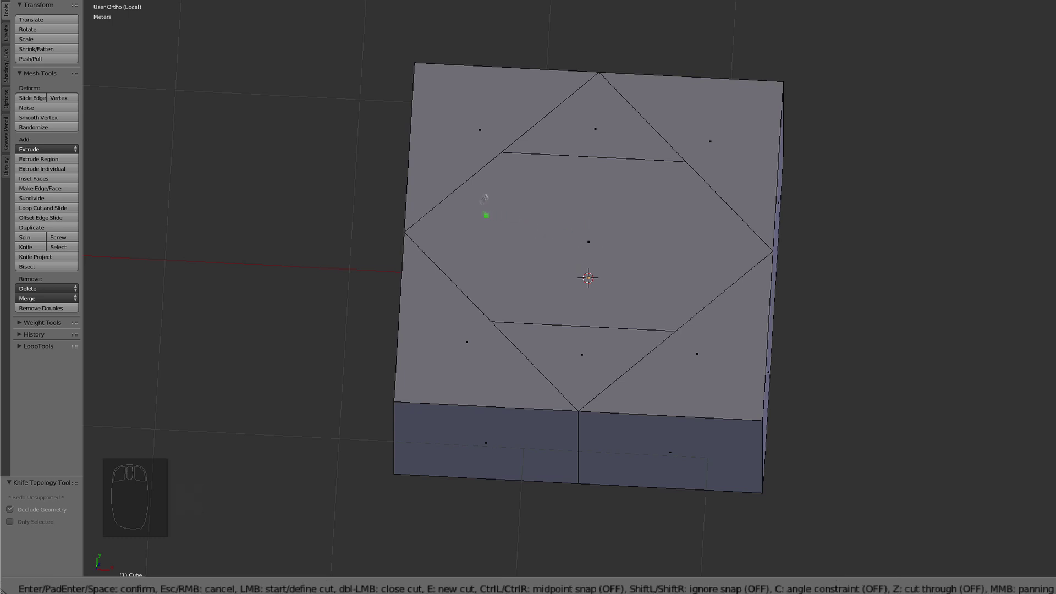
pyautogui.click(466, 182)
pyautogui.press('c')
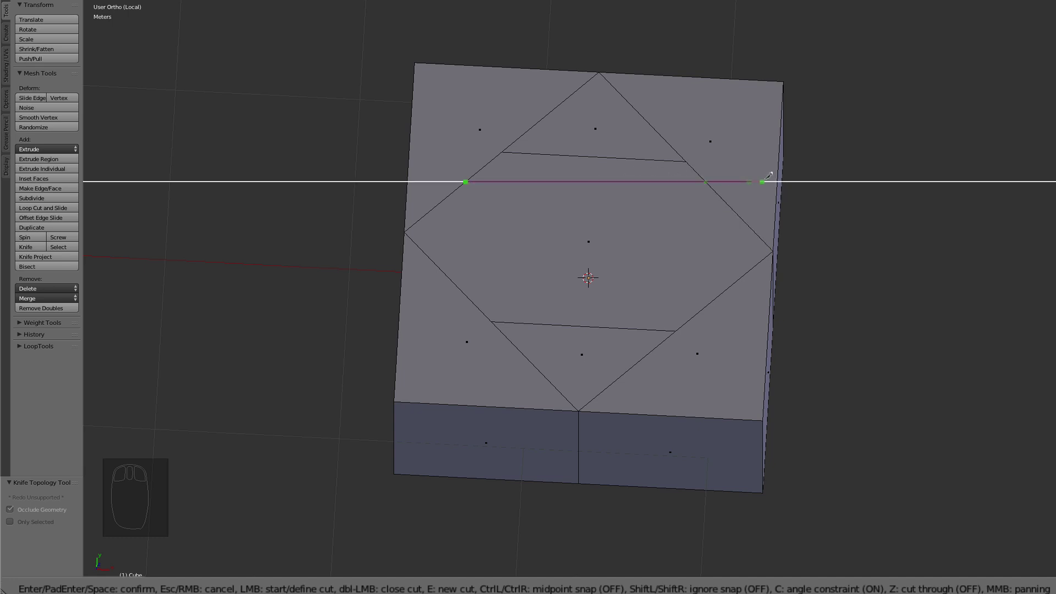
pyautogui.rightClick(633, 176)
# - In top view, knife-cut an angle-constrained horizontal line across the diamond just below its upper horizontal cut
pyautogui.press('KP_7')
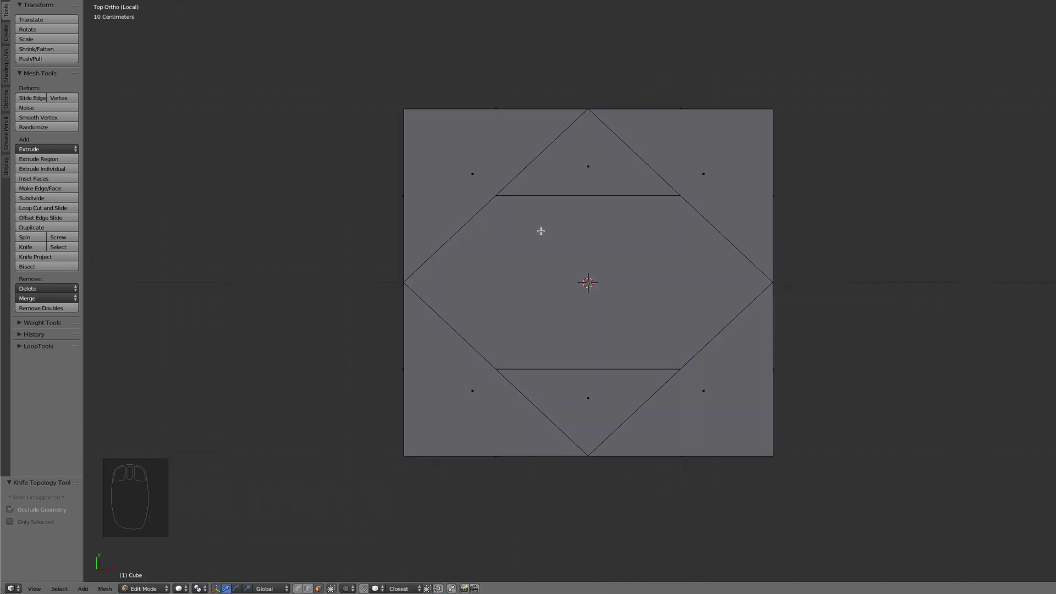
pyautogui.press('k')
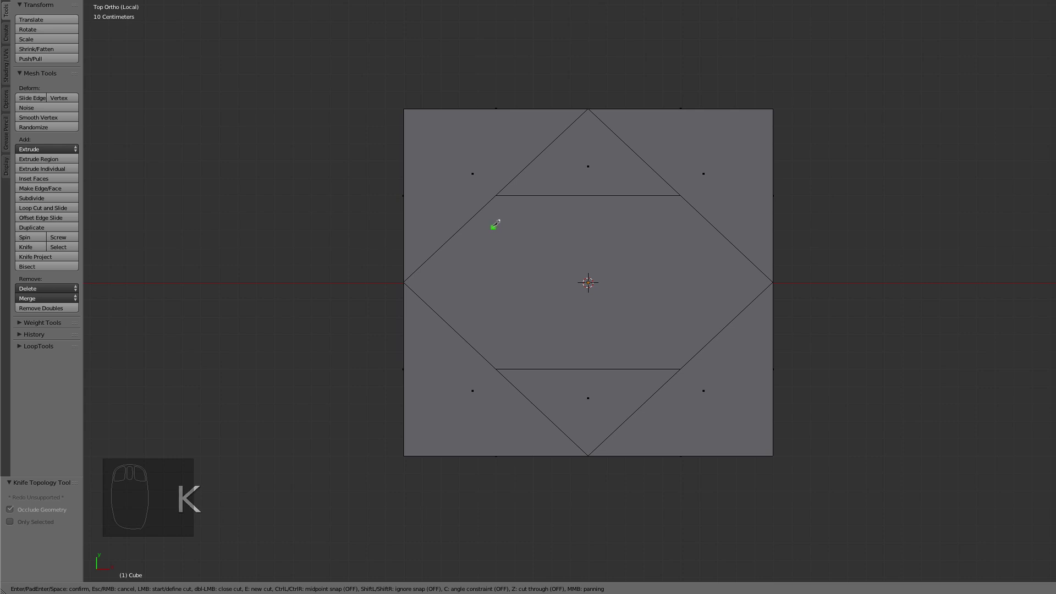
pyautogui.click(468, 221)
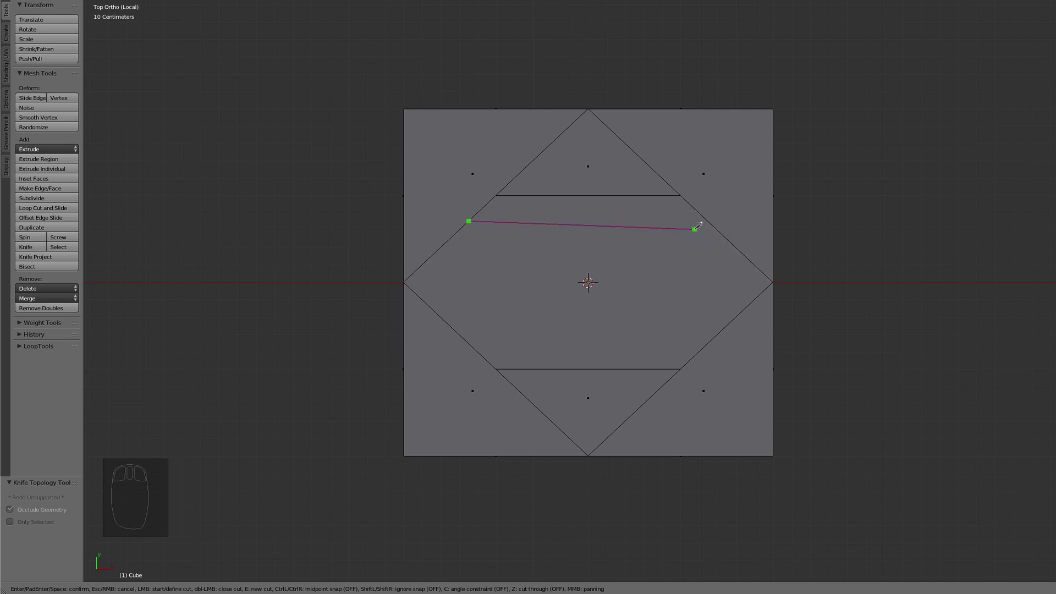
pyautogui.press('c')
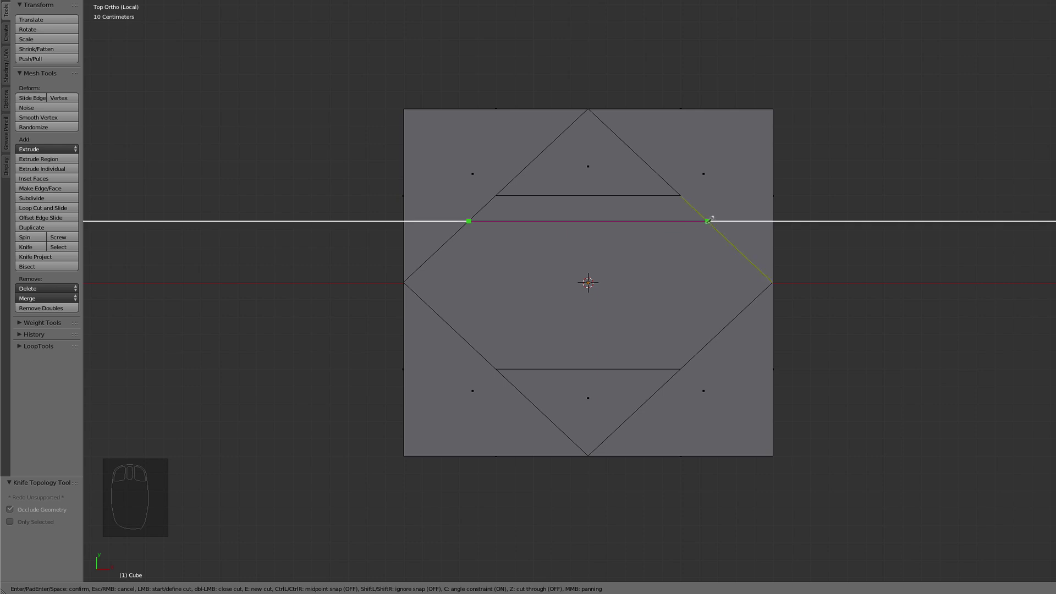
pyautogui.click(708, 221)
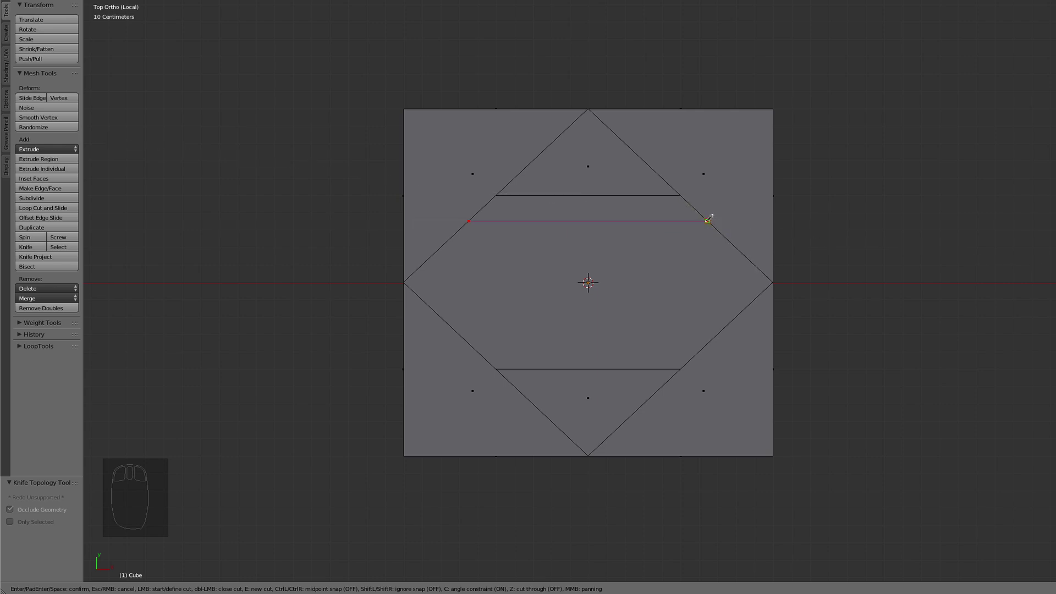
pyautogui.press('Return')
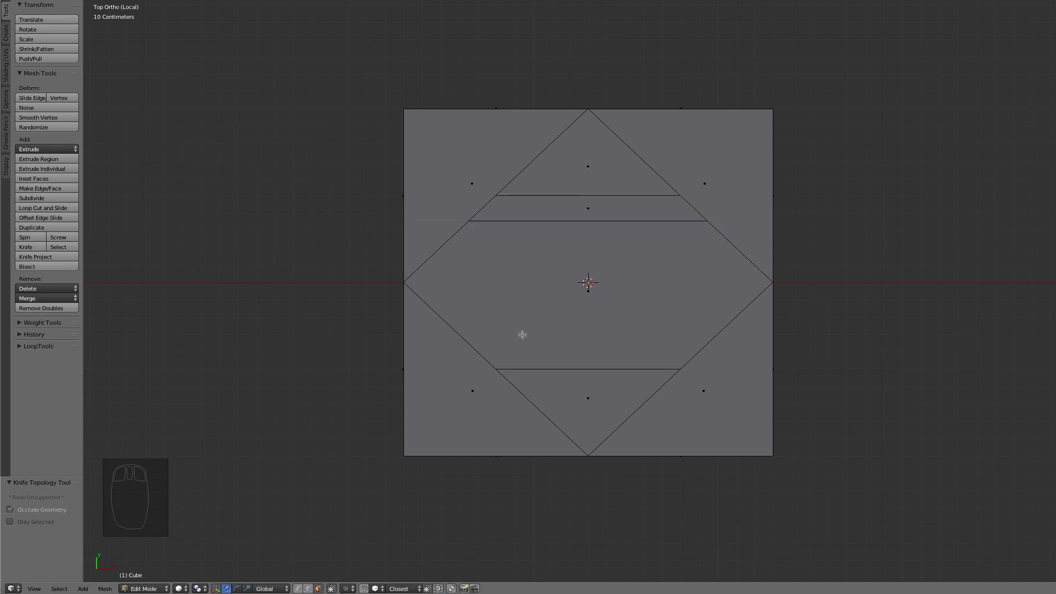
# - Start a midpoint-snapped knife cut in the diamond's lower triangle, from its left edge through its horizontal edge's midpoint to its right edge
pyautogui.moveTo(522, 334); pyautogui.dragTo(556, 297, button='middle')
pyautogui.press('KP_7')
pyautogui.press('k')
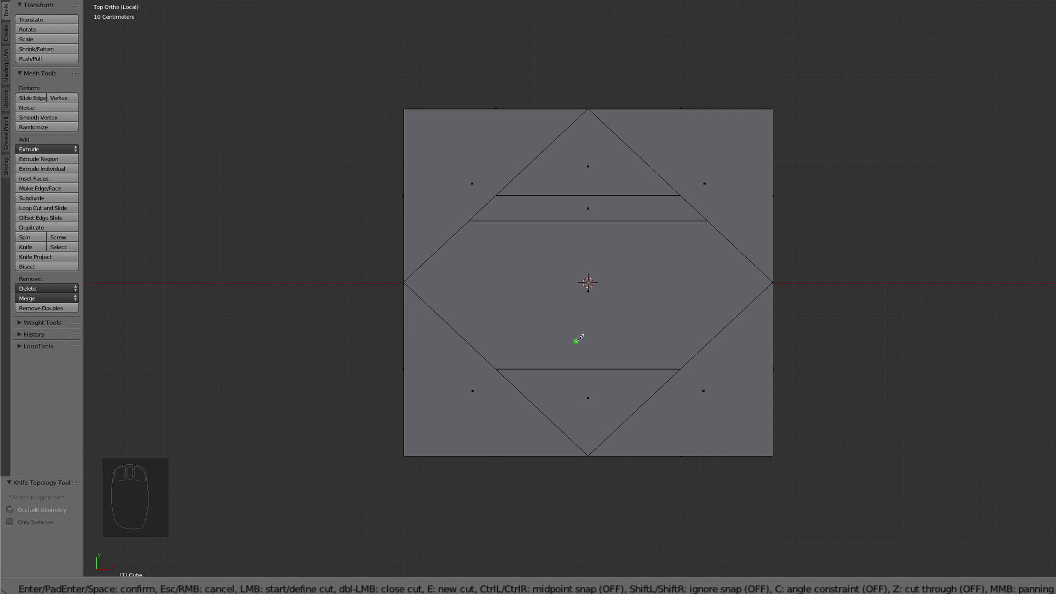
pyautogui.press('ctrl')
pyautogui.click(544, 411)
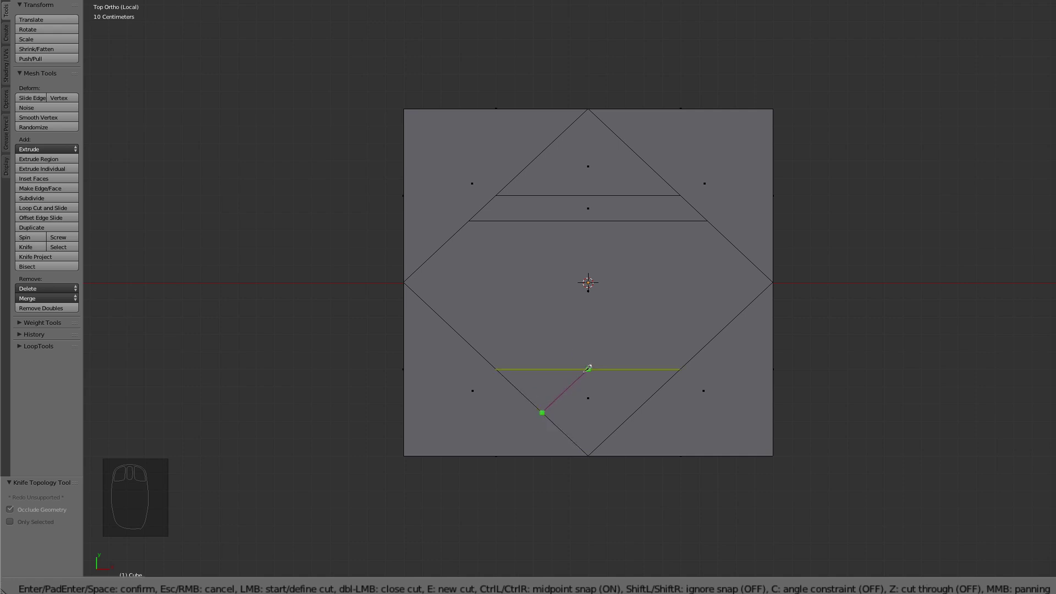
pyautogui.click(590, 366)
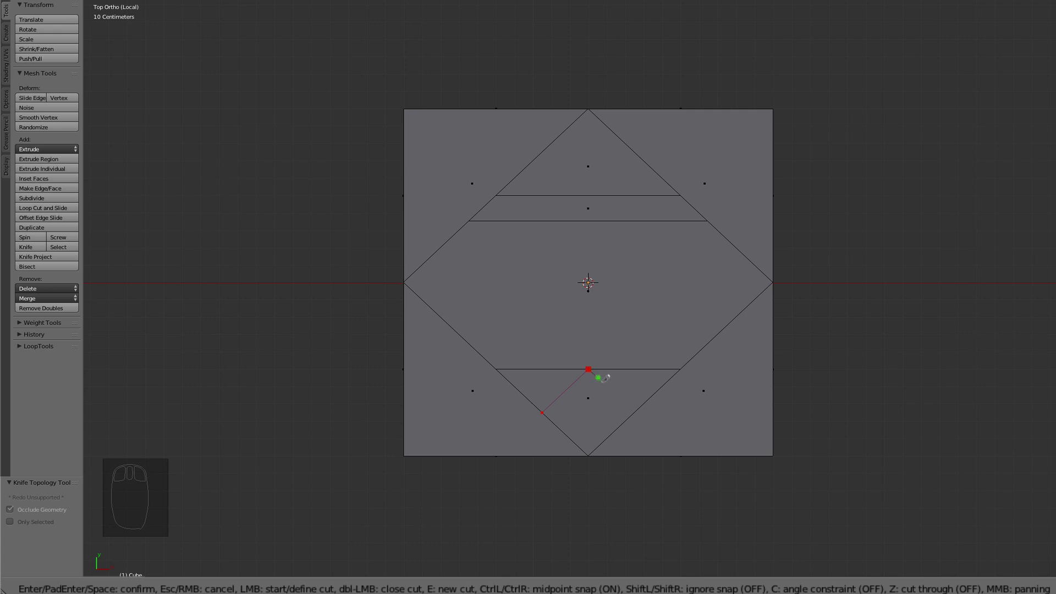
pyautogui.click(634, 413)
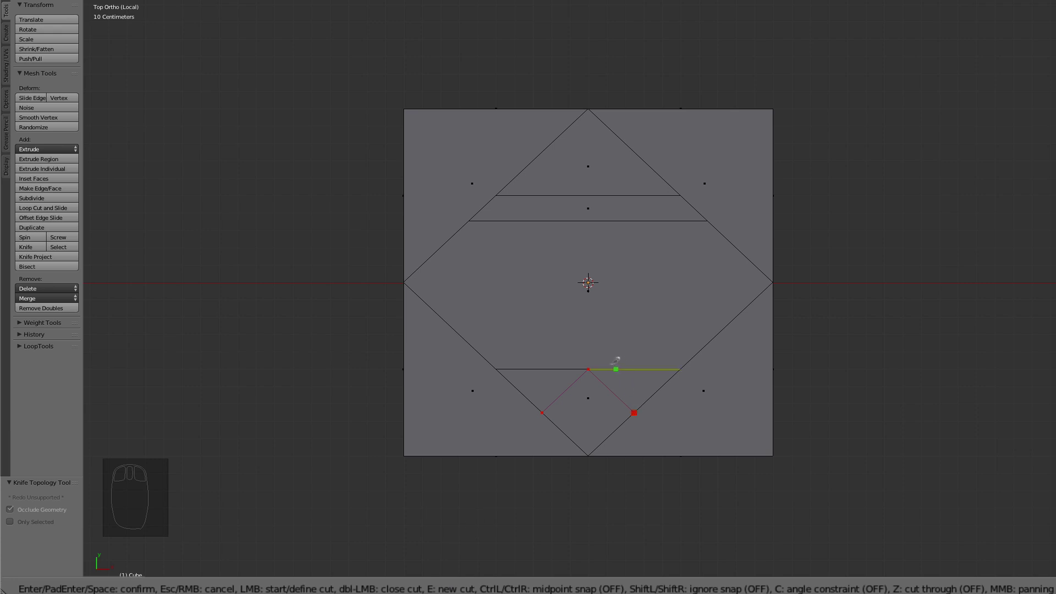
# - Extend the knife cut from the lower horizontal edge's midpoint to the second horizontal line's right end, then to the diamond's left corner
pyautogui.press('ctrl')
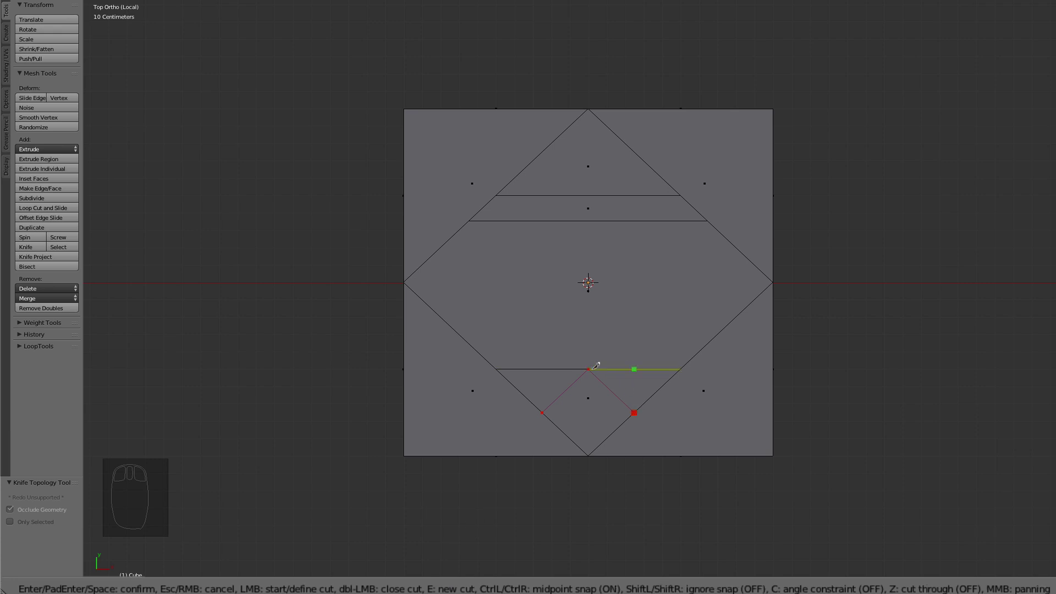
pyautogui.click(590, 366)
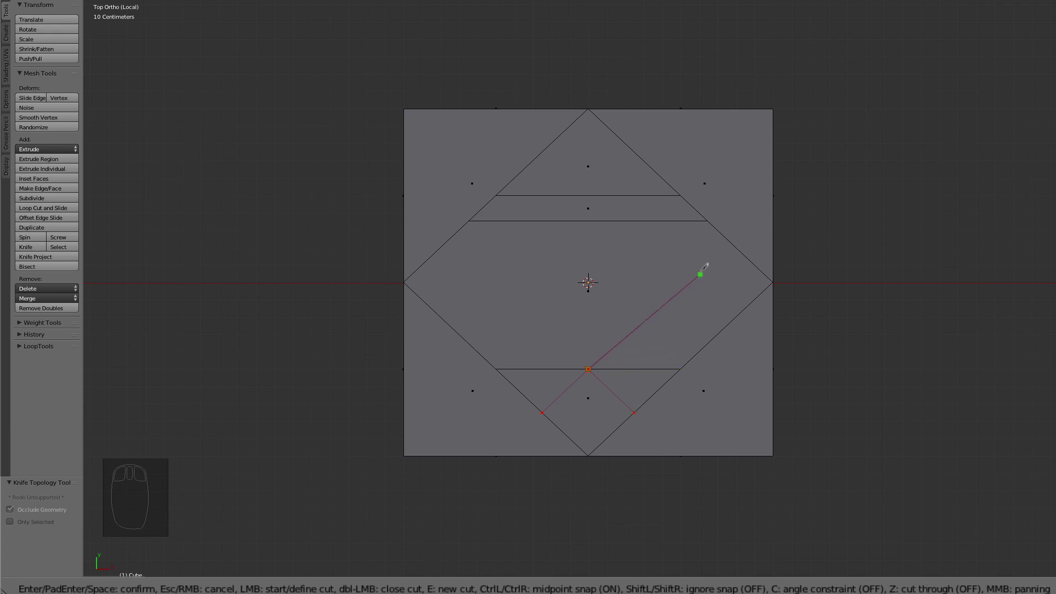
pyautogui.click(709, 219)
pyautogui.click(405, 282)
pyautogui.press('Return')
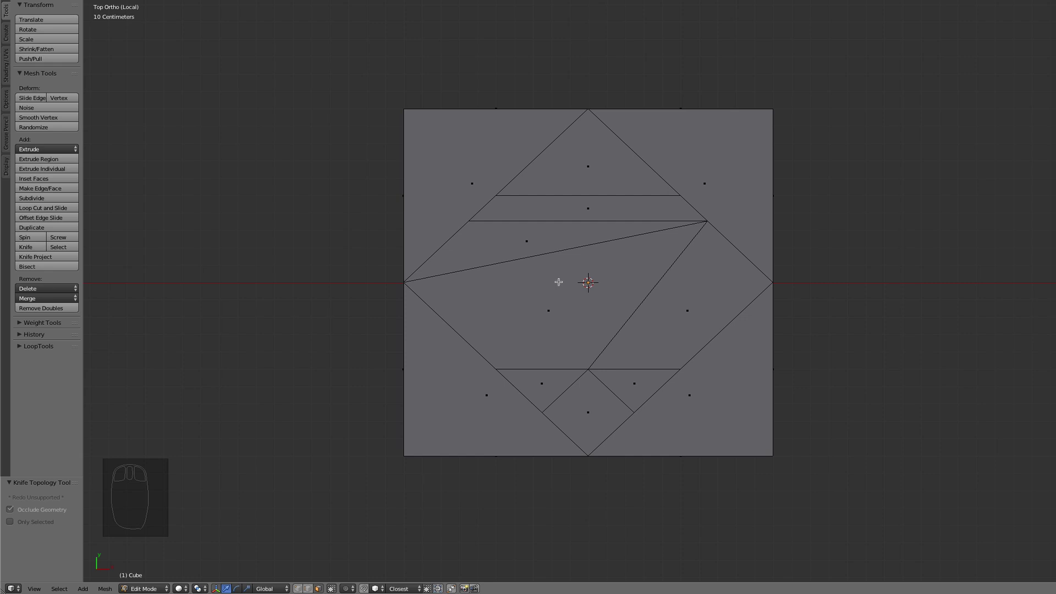
# - Add a plane to the mesh and move it about 3.57 m along X, clear of the knife-cut square
pyautogui.scroll(-2, 567, 317)
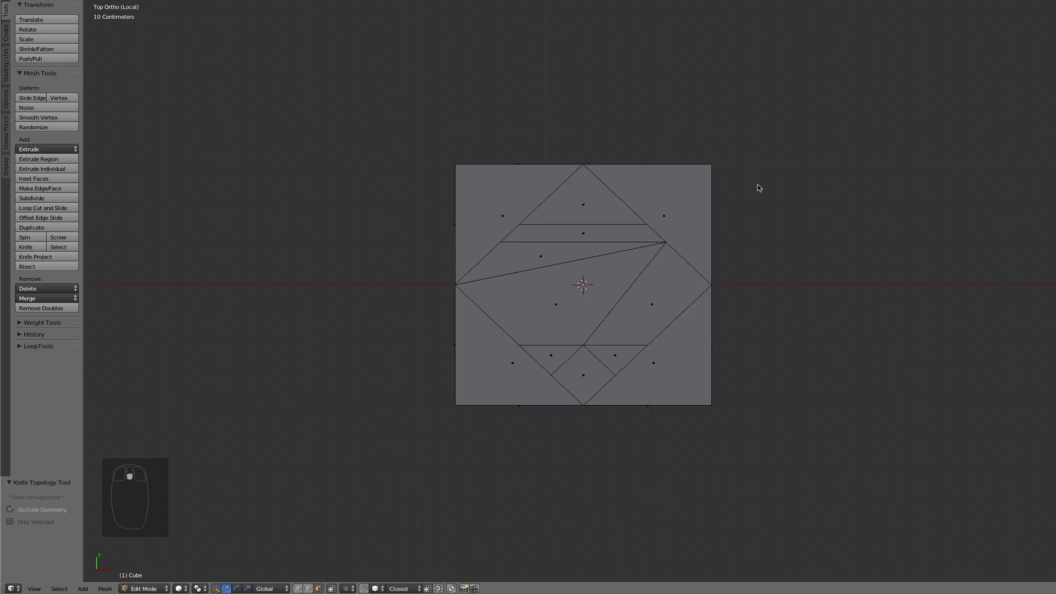
pyautogui.scroll(-1, 758, 187)
pyautogui.keyDown('shift'); pyautogui.moveTo(814, 206); pyautogui.dragTo(562, 191, button='middle'); pyautogui.keyUp('shift')
pyautogui.hotkey('shift', 'a')
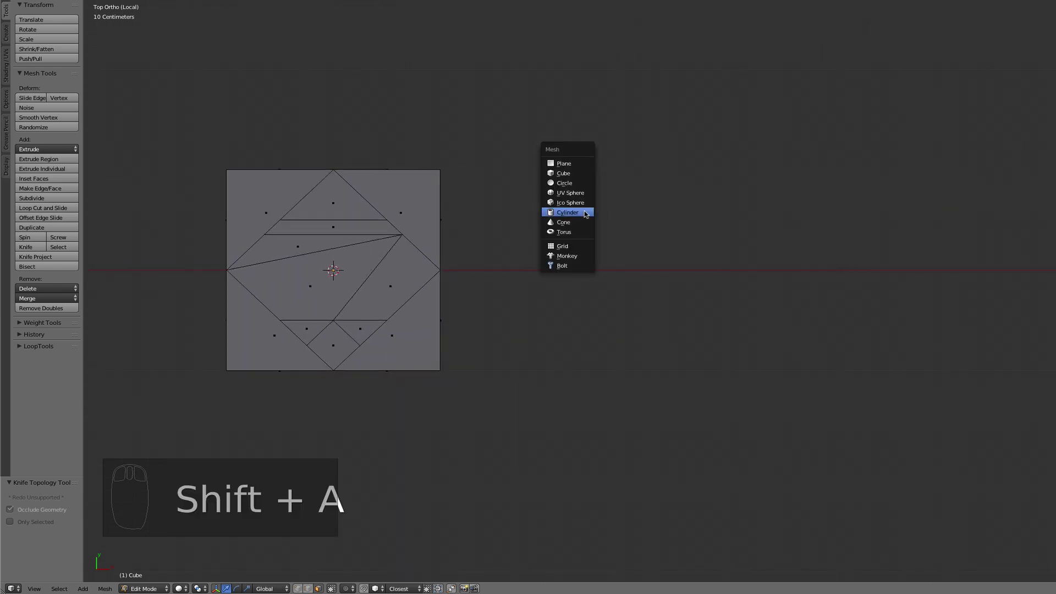
pyautogui.click(569, 163)
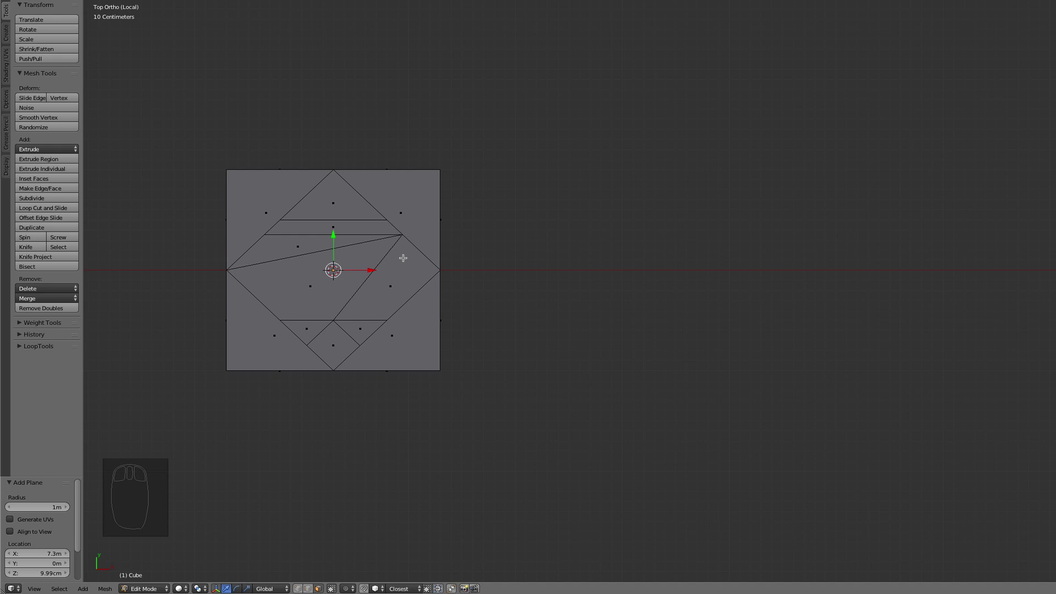
pyautogui.click(11, 533)
pyautogui.moveTo(373, 270); pyautogui.dragTo(755, 270)
# - Subdivide the new plane with 6 cuts
pyautogui.press('w')
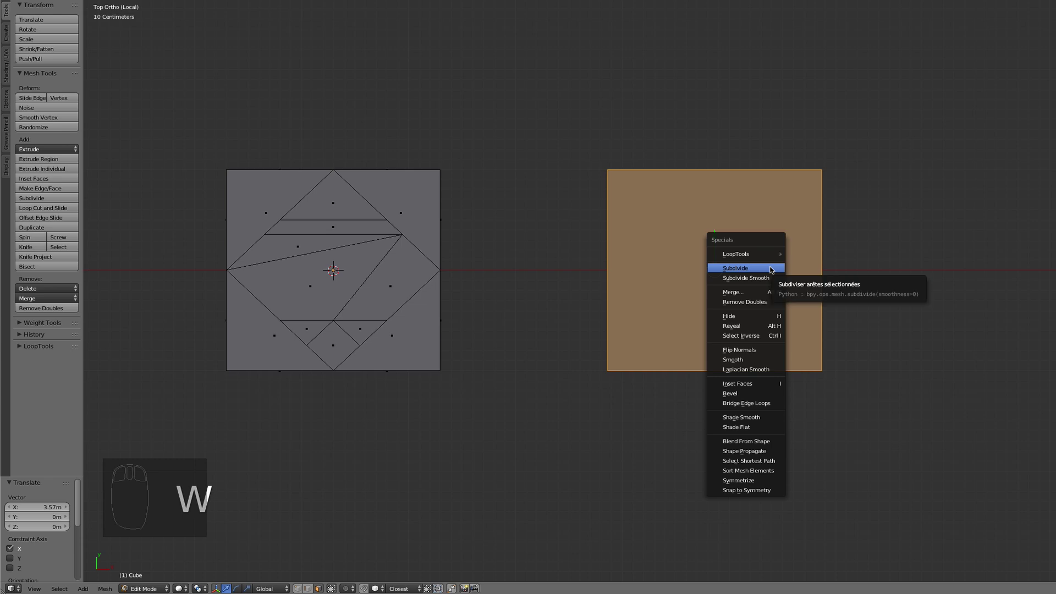
pyautogui.click(772, 270)
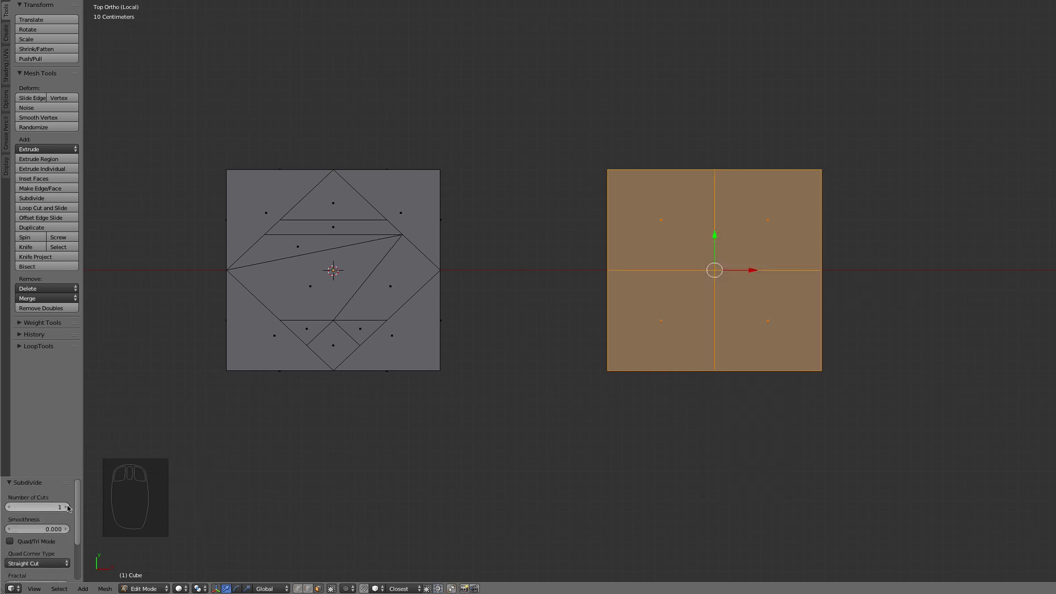
pyautogui.moveTo(68, 508); pyautogui.dragTo(717, 247)
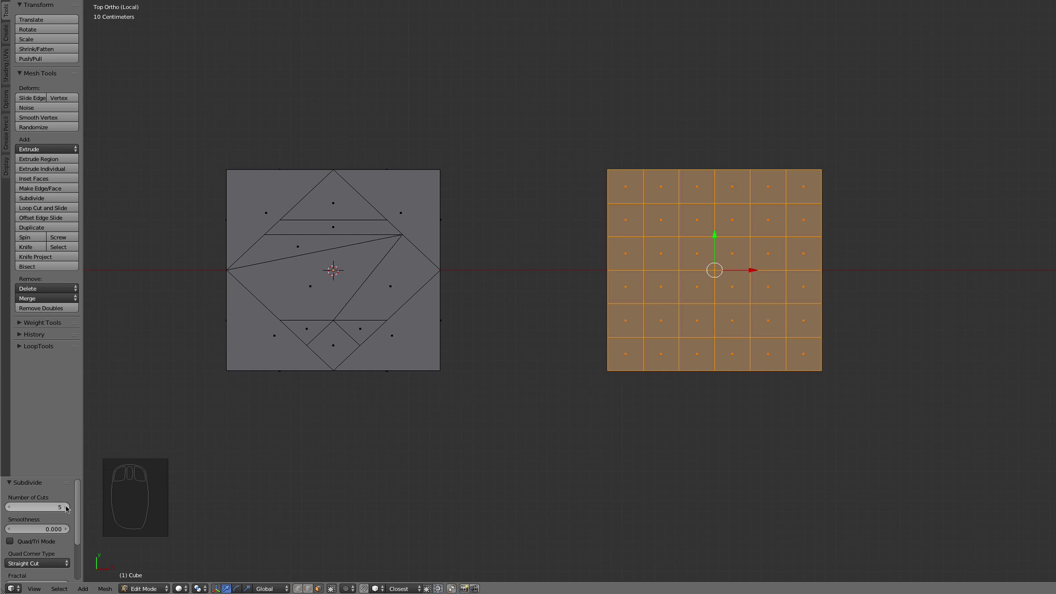
pyautogui.moveTo(66, 509); pyautogui.dragTo(724, 251)
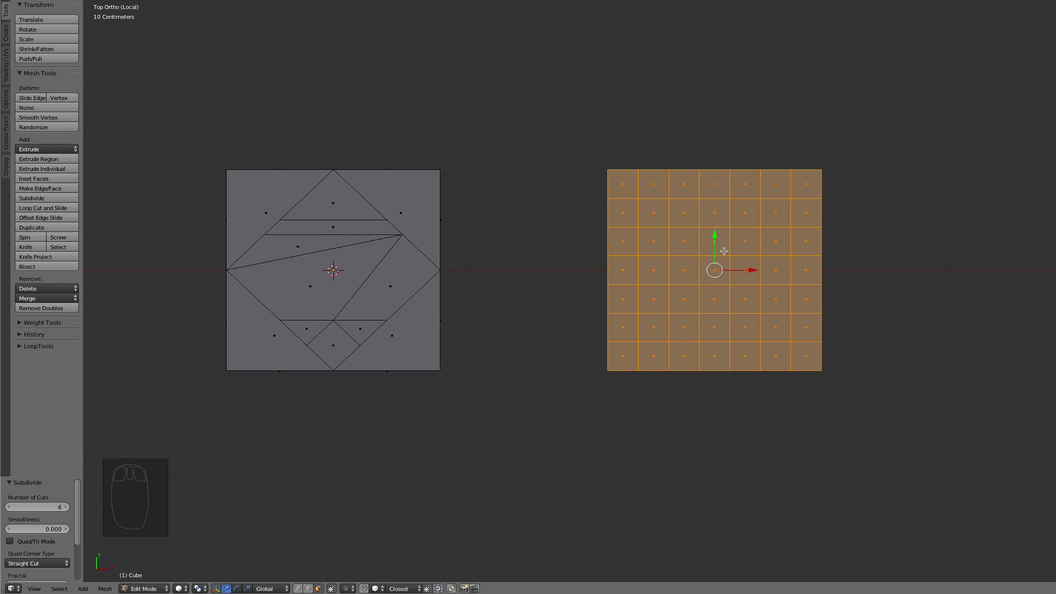
# - With nothing selected, start a vertex-snapped knife cut across the subdivided plane, zigzagging over two peaks and down to the outline's right corner
pyautogui.press('a')
pyautogui.press('k')
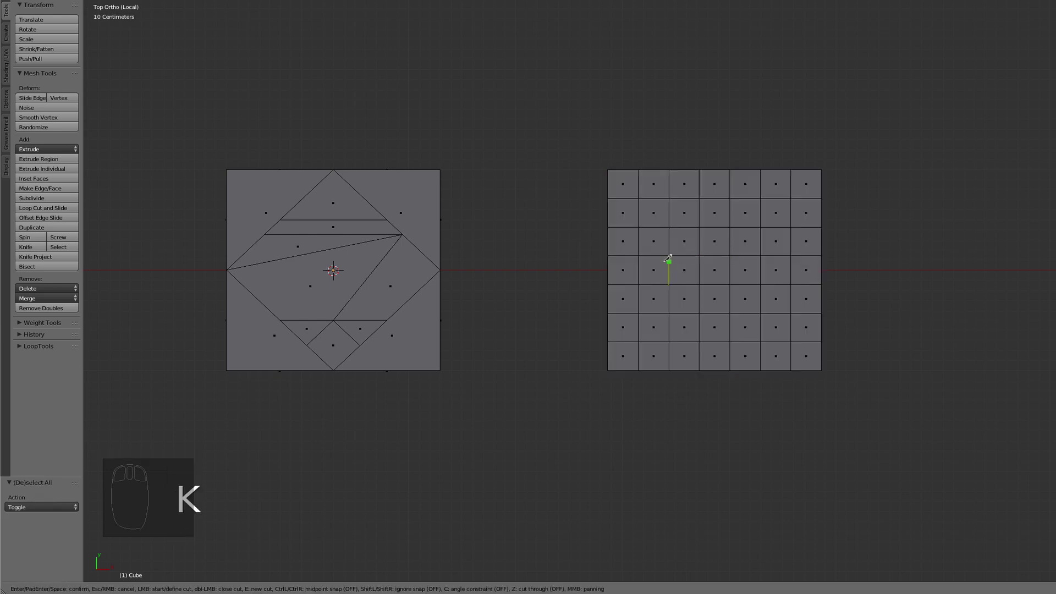
pyautogui.click(638, 256)
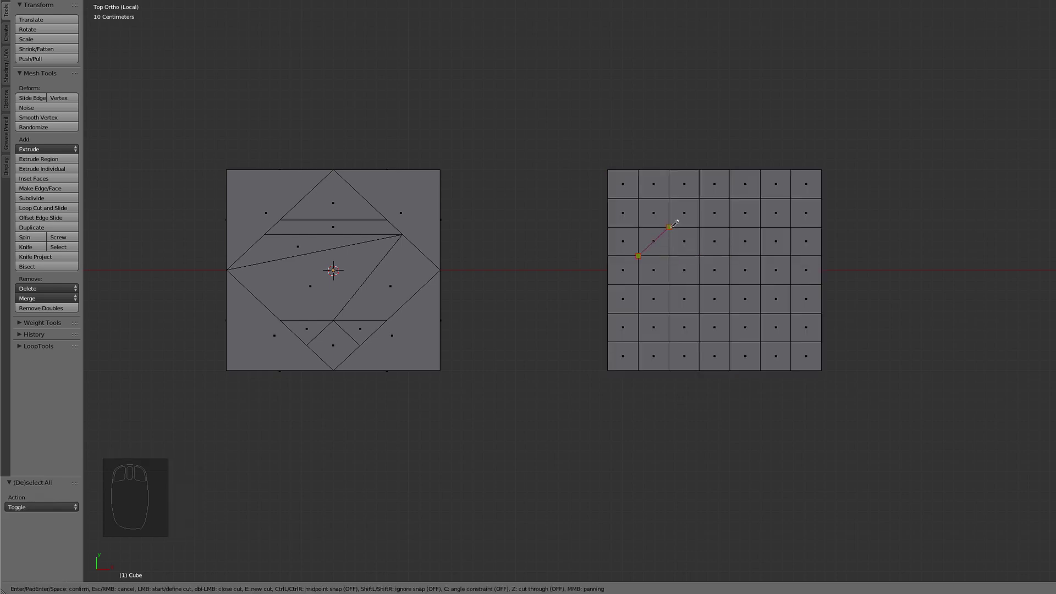
pyautogui.click(669, 226)
pyautogui.click(699, 256)
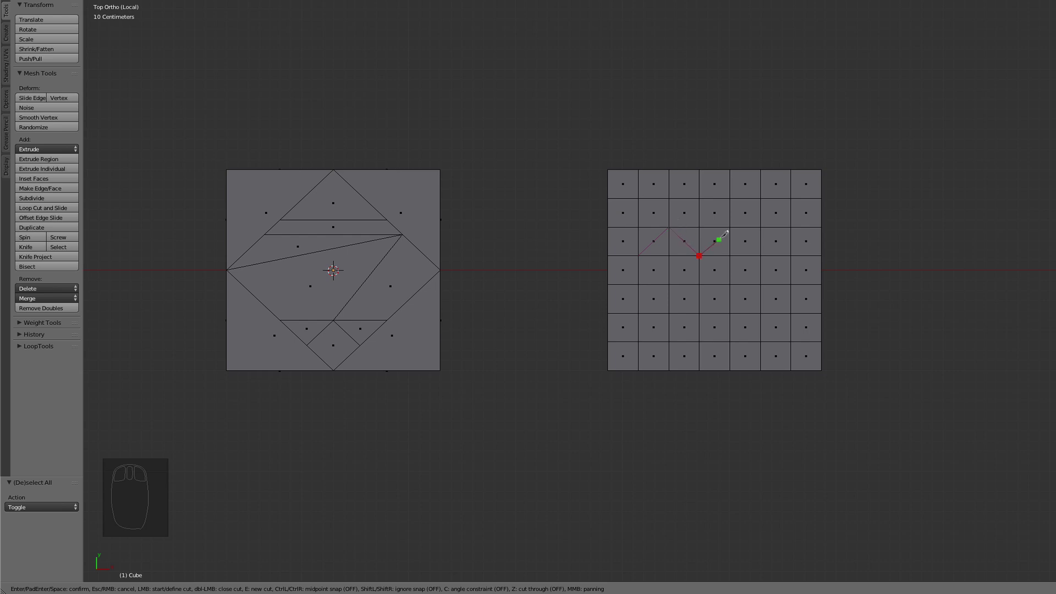
pyautogui.click(761, 256)
pyautogui.click(791, 313)
# - Continue the knife cut through the plane's lower grid vertices, notch inward near the centre, close it at the start vertex and apply it
pyautogui.click(730, 342)
pyautogui.click(699, 313)
pyautogui.click(730, 284)
pyautogui.click(669, 284)
pyautogui.click(669, 342)
pyautogui.click(638, 343)
pyautogui.click(639, 255)
pyautogui.press('Return')
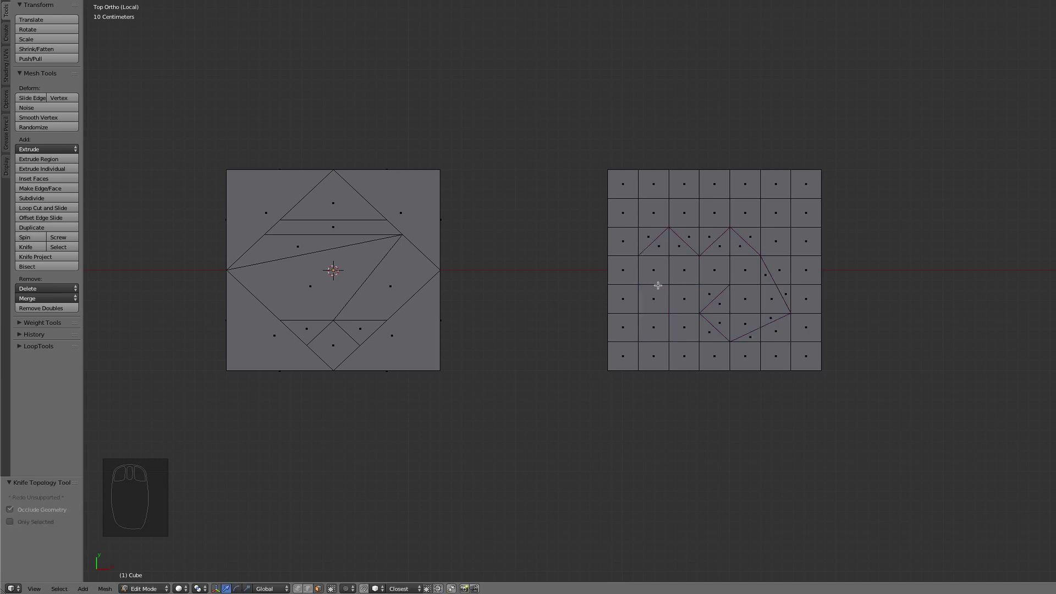
# - In face select mode, circle-select the faces inside the knife outline, invert the selection and delete those faces
pyautogui.press('a')
pyautogui.hotkey('ctrl', 'Tab')
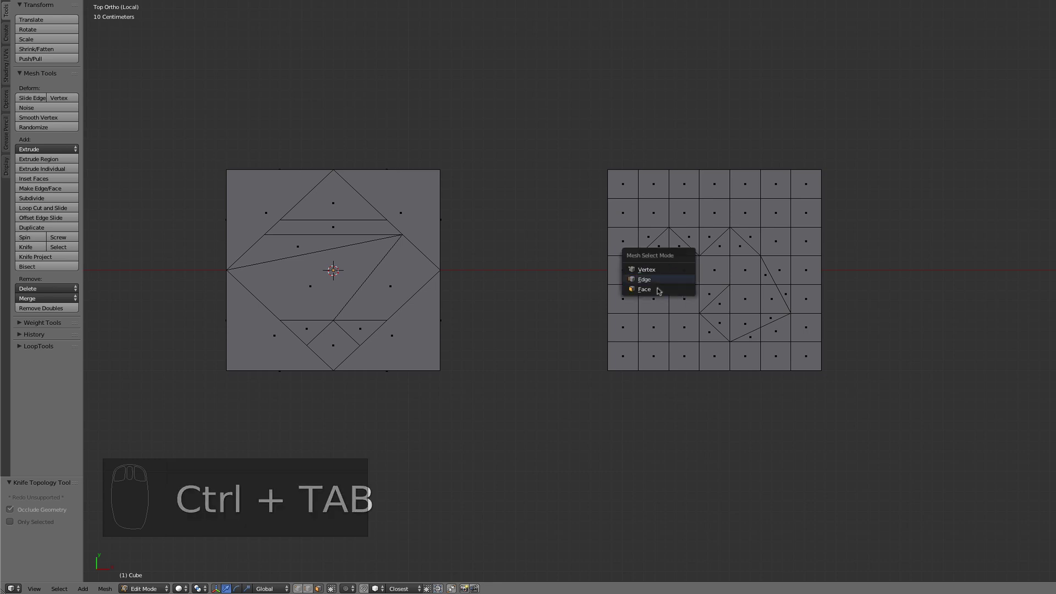
pyautogui.click(657, 289)
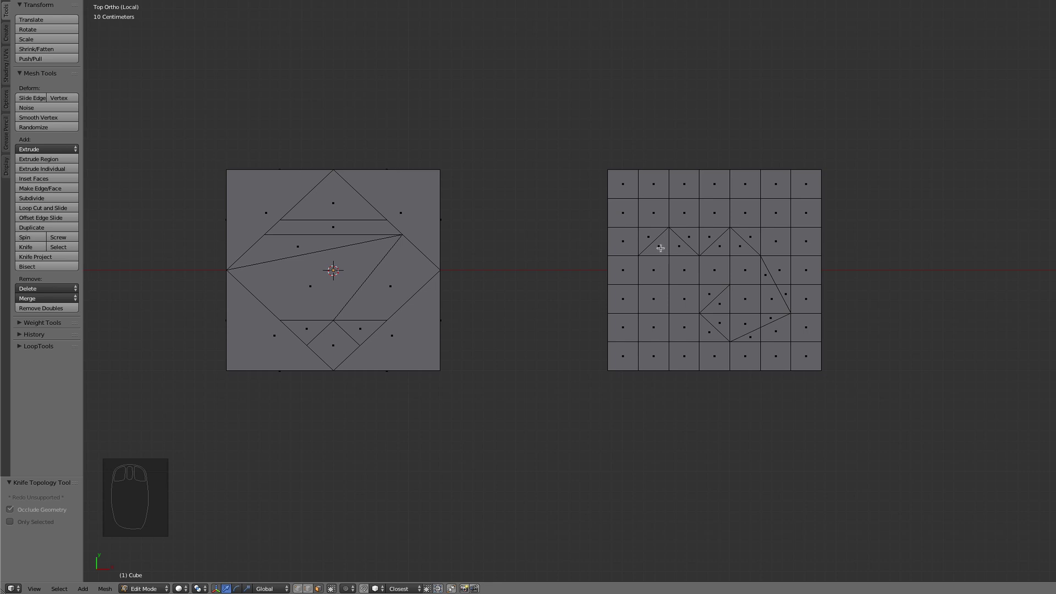
pyautogui.press('c')
pyautogui.moveTo(660, 247); pyautogui.dragTo(685, 249)
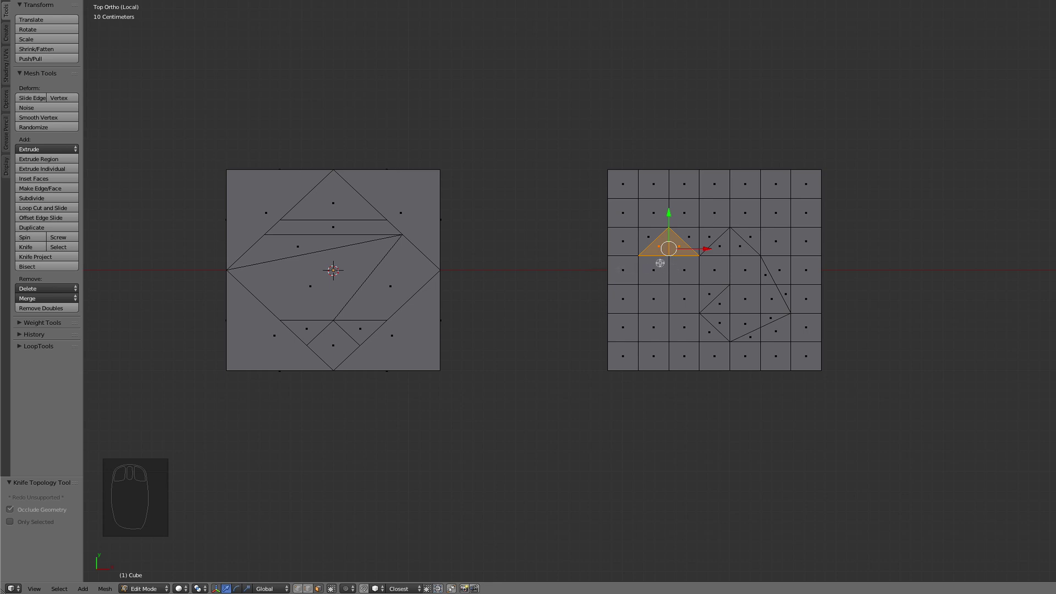
pyautogui.moveTo(661, 263)
pyautogui.mouseDown()
pyautogui.moveTo(710, 267)
pyautogui.moveTo(728, 248)
pyautogui.moveTo(759, 296)
pyautogui.moveTo(750, 315)
pyautogui.moveTo(728, 311)
pyautogui.moveTo(747, 312)
pyautogui.moveTo(767, 281)
pyautogui.moveTo(660, 300)
pyautogui.moveTo(695, 322)
pyautogui.mouseUp()
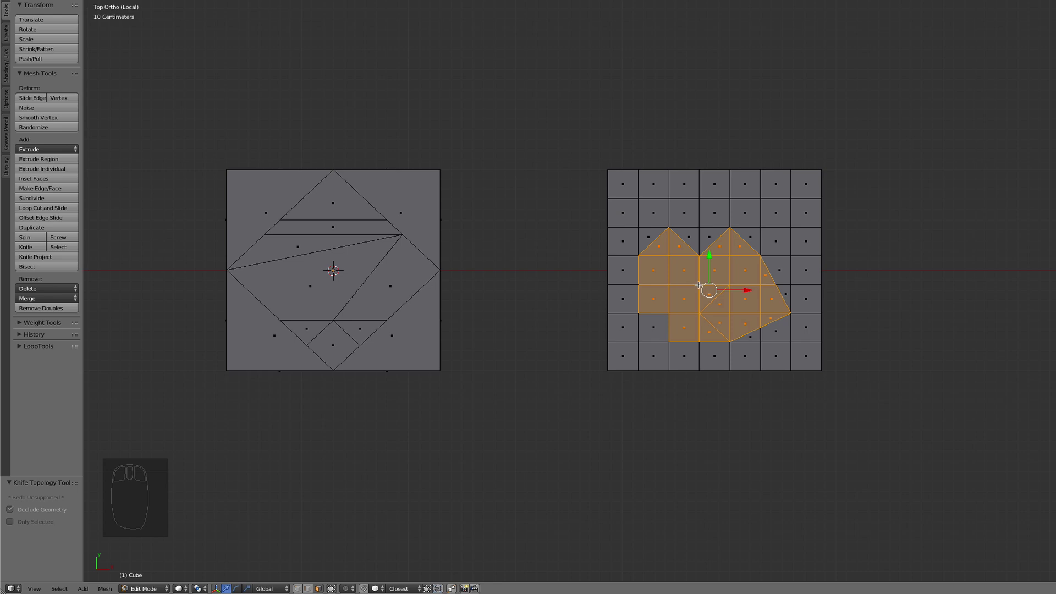
pyautogui.hotkey('ctrl', 'i')
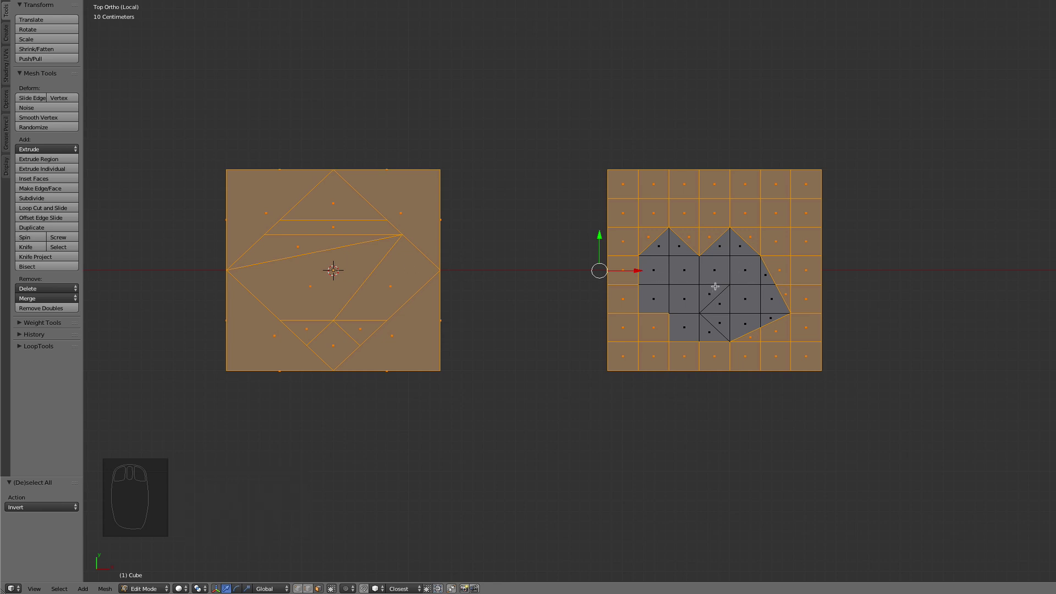
pyautogui.press('x')
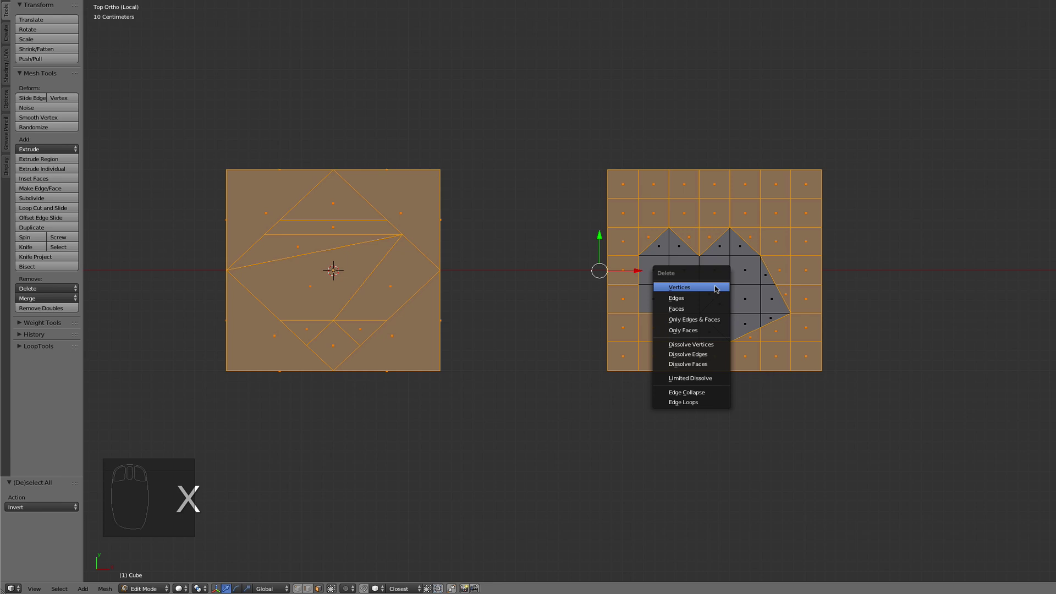
pyautogui.click(691, 309)
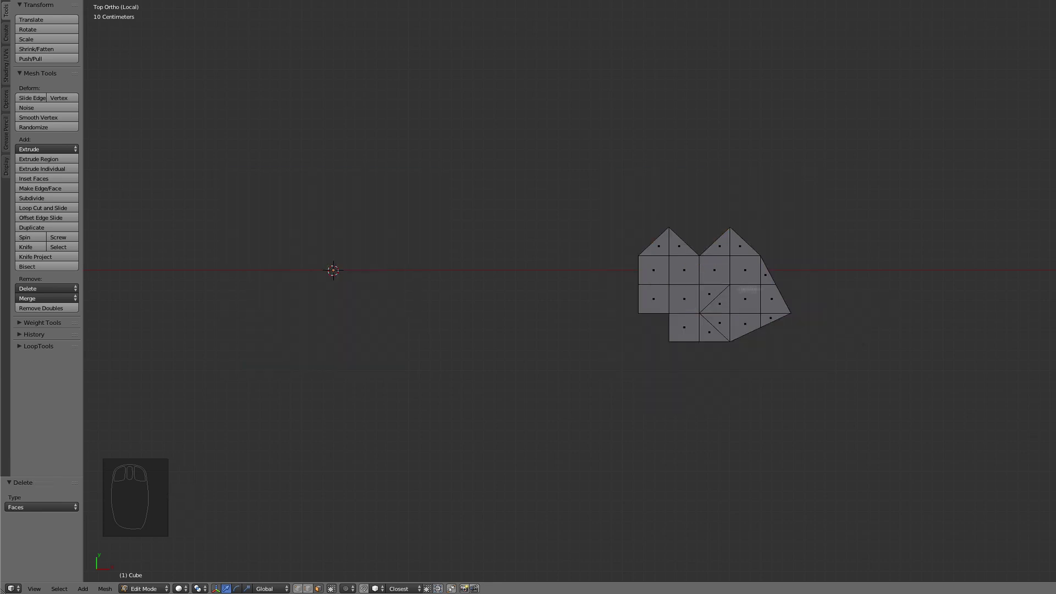
# - Select all faces of the remaining cut-out shape and extrude them about 1.01 m along negative Z
pyautogui.moveTo(894, 278); pyautogui.dragTo(719, 307, button='middle')
pyautogui.press('Tab')
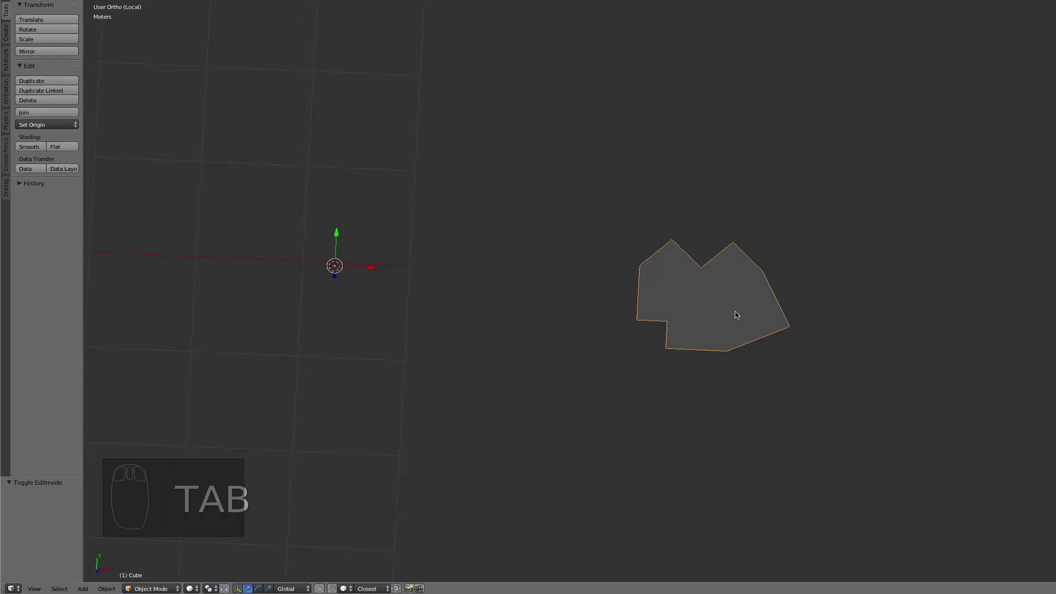
pyautogui.press('Tab')
pyautogui.press('a')
pyautogui.press('a')
pyautogui.press('a')
pyautogui.press('e')
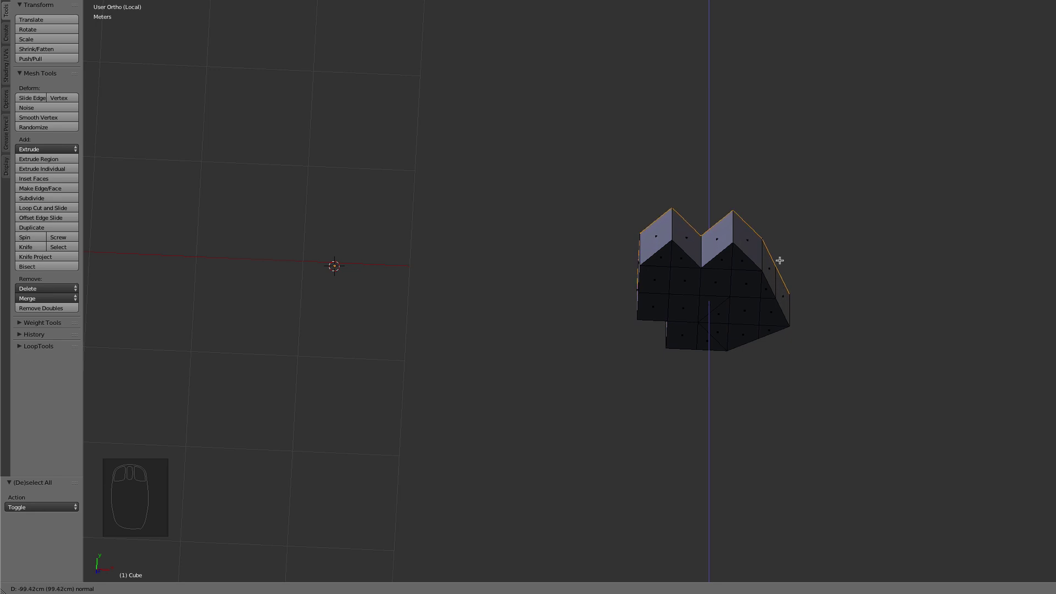
pyautogui.click(790, 270)
pyautogui.moveTo(808, 280); pyautogui.dragTo(800, 410, button='middle')
pyautogui.moveTo(722, 363); pyautogui.dragTo(700, 359, button='middle')
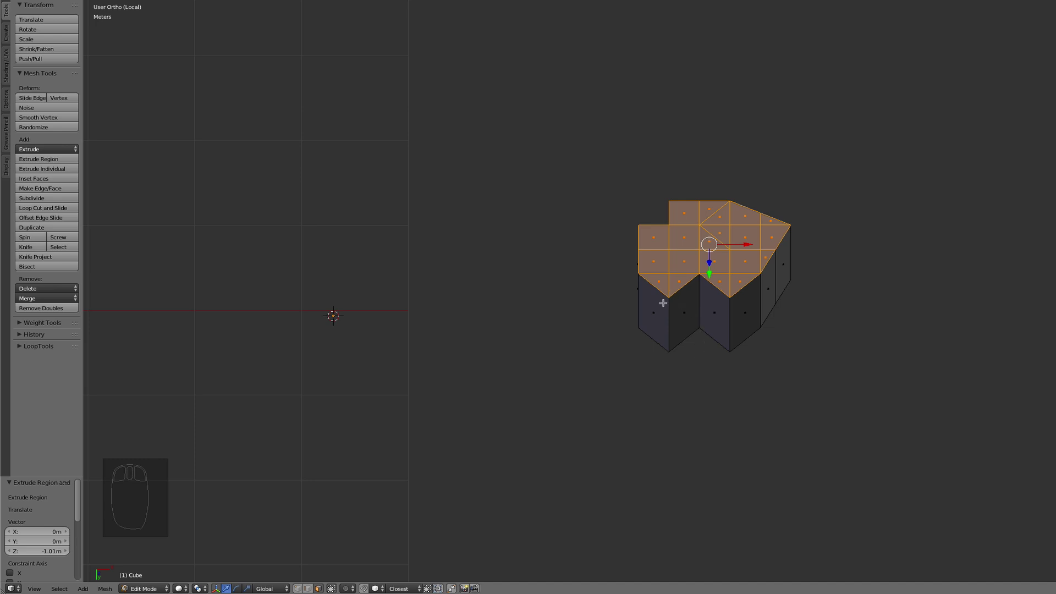
pyautogui.moveTo(637, 313); pyautogui.dragTo(599, 304, button='middle')
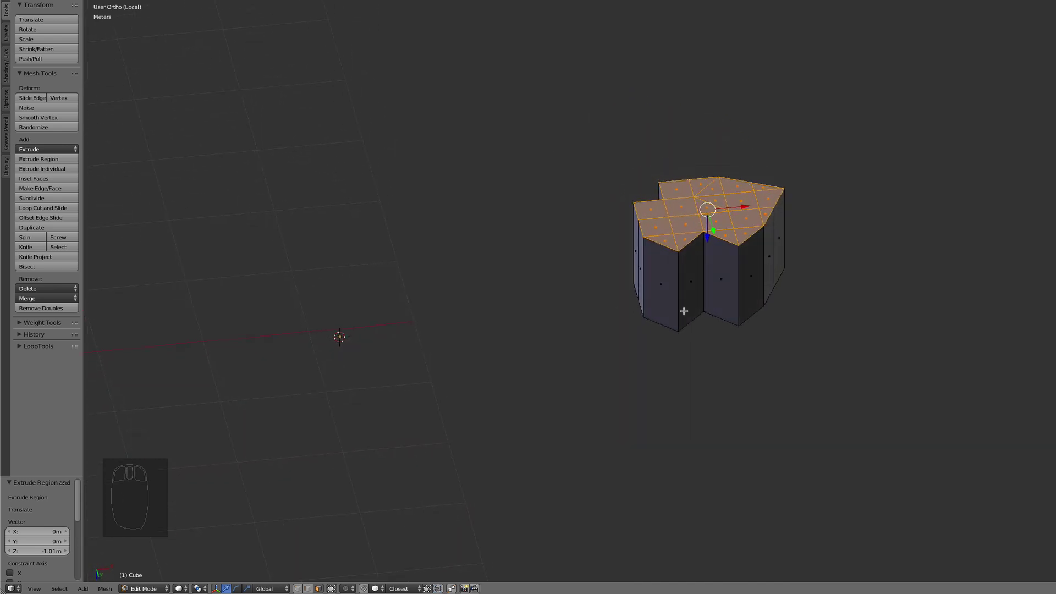